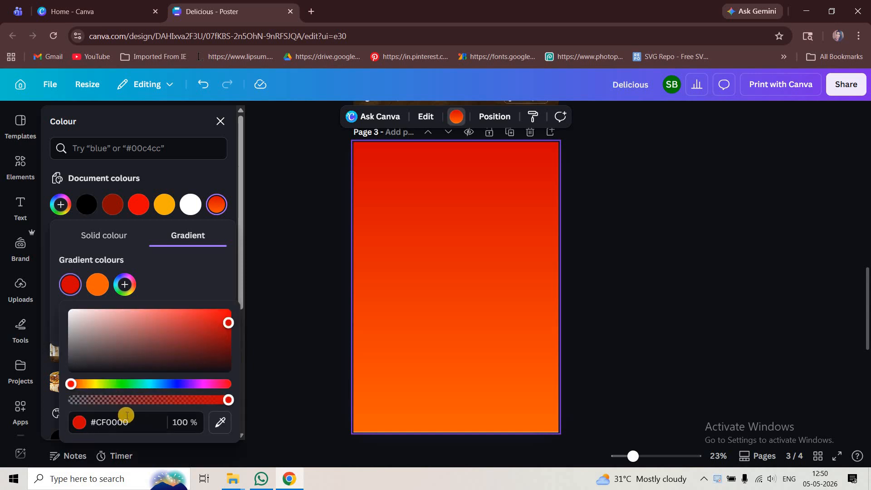
Check the colour codes of both colours in page 3's background gradient
left_click(93, 416)
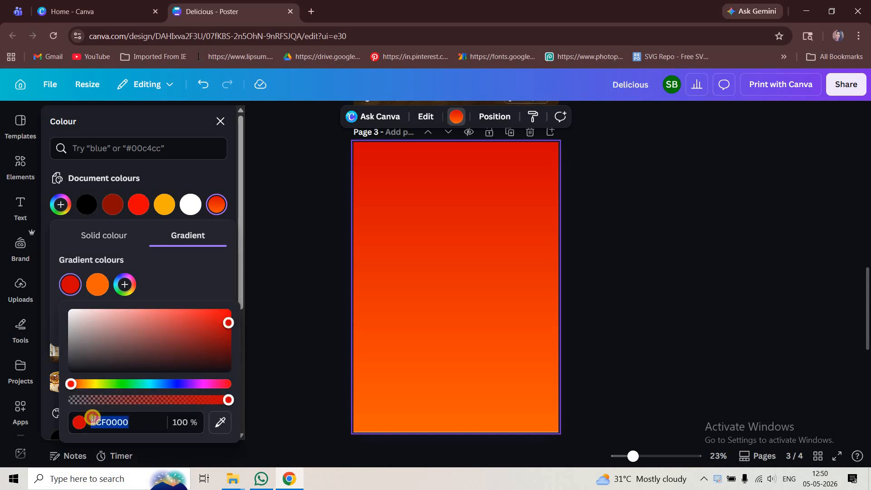
left_click(99, 291)
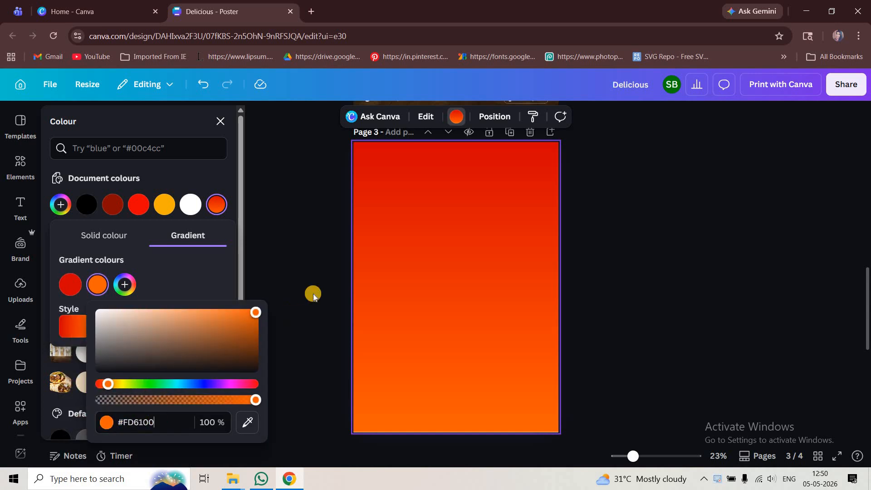
left_click(696, 287)
scroll(726, 352, "down", 3, "ctrl")
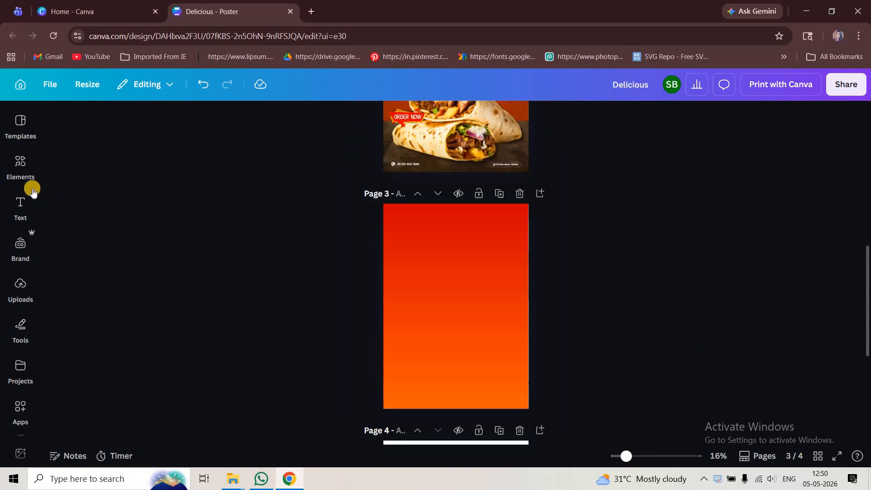
Search the elements for "food background" photos and add one with a dark wooden tabletop to the lower part of page 3
left_click(20, 162)
left_click(123, 139)
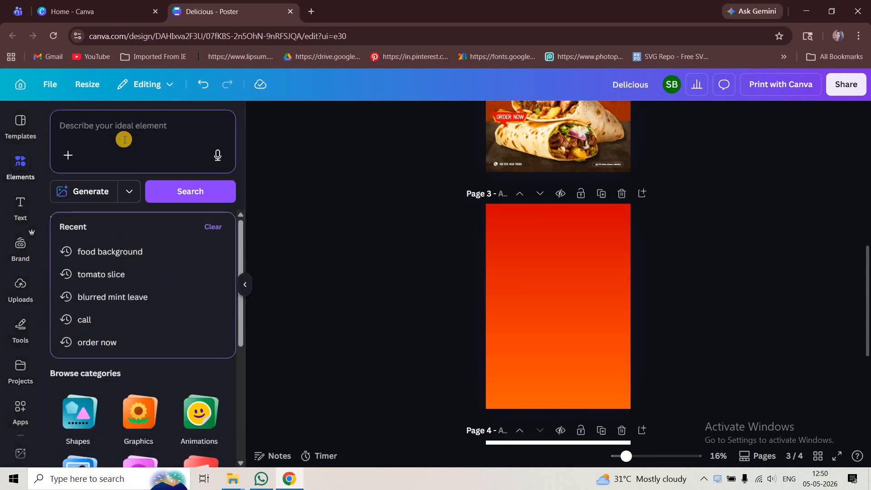
type("food")
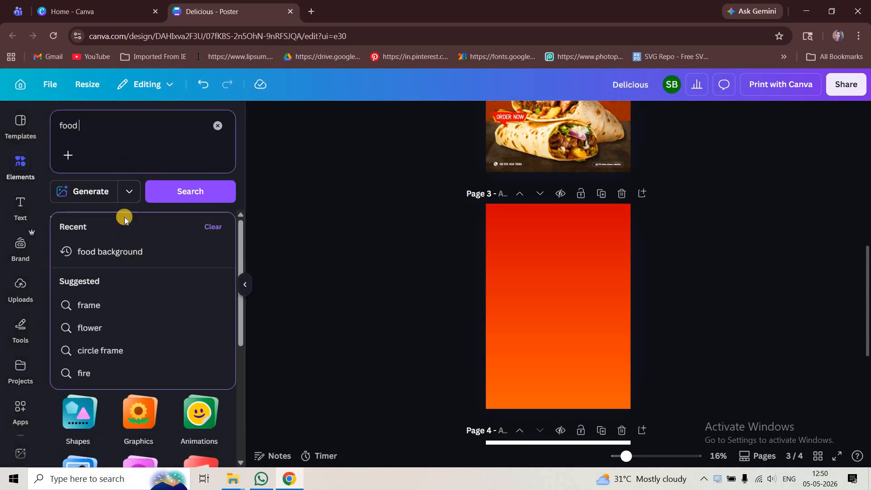
left_click(114, 251)
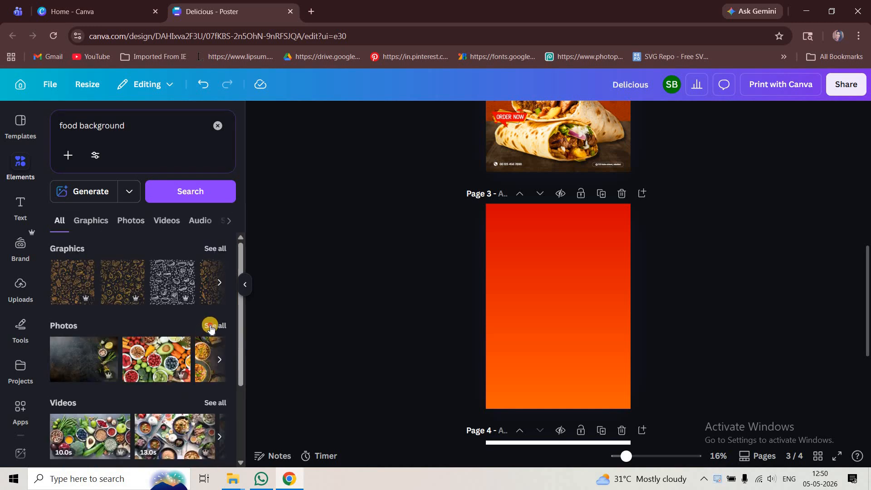
left_click(214, 325)
scroll(137, 354, "down", 5)
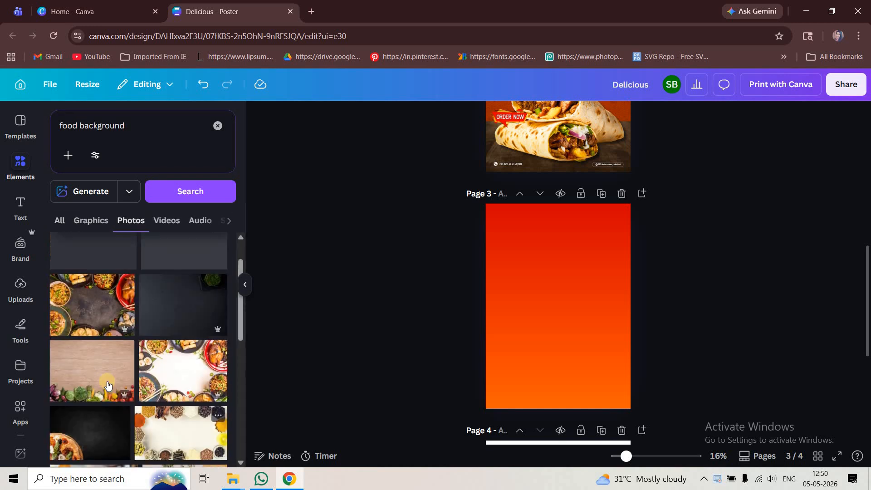
left_click(134, 379)
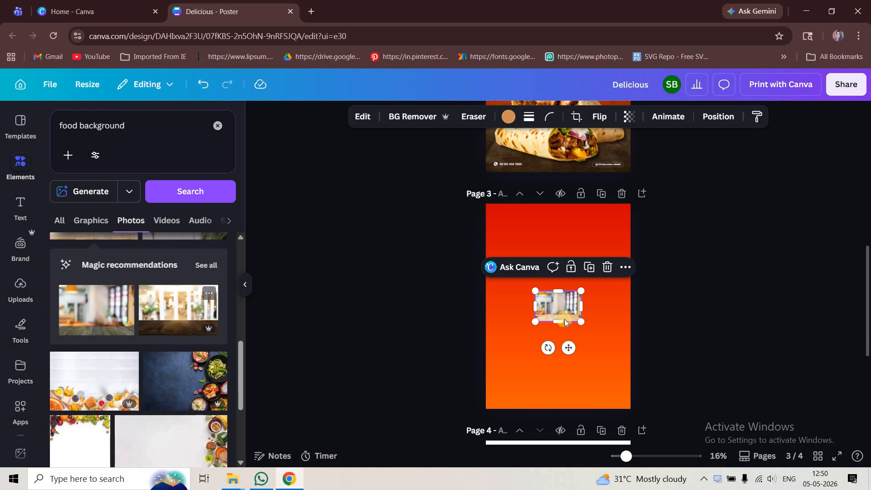
left_click_drag(567, 311, 562, 376)
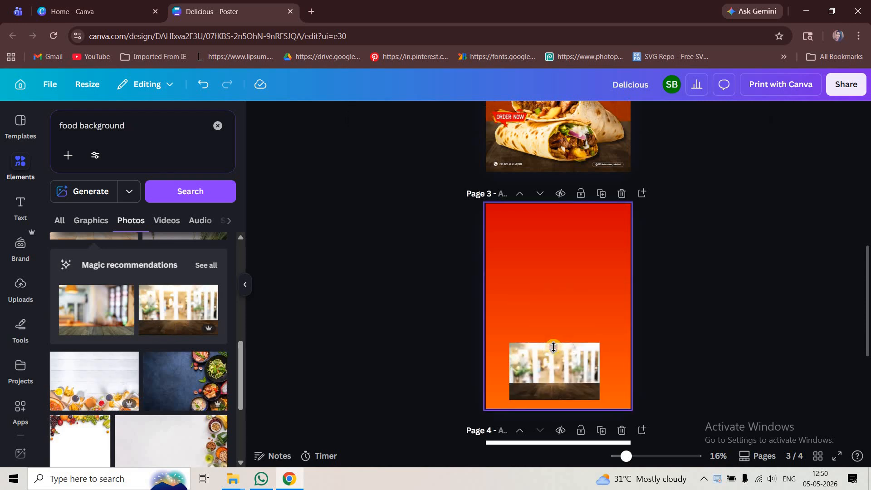
Crop the photo to its wooden tabletop and enlarge it across the full width of page 3's lower part
left_click_drag(554, 343, 870, 239)
left_click_drag(521, 366, 430, 359)
left_click_drag(594, 388, 564, 411)
left_click_drag(346, 333, 335, 330)
scroll(725, 313, "down", 2)
left_click(725, 313)
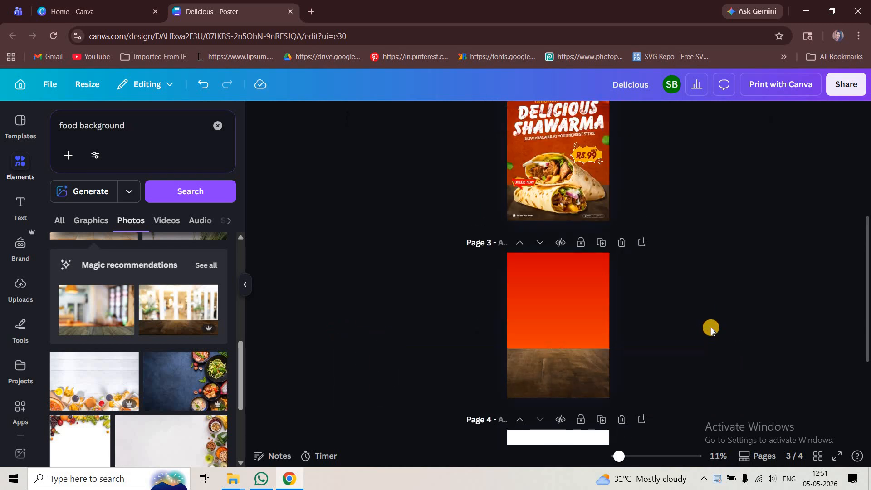
Fine-tune the size and position of the wooden tabletop along page 3's lower edge
scroll(712, 328, "up", 1)
scroll(686, 342, "down", 1)
left_click(577, 388)
left_click_drag(577, 388, 575, 392)
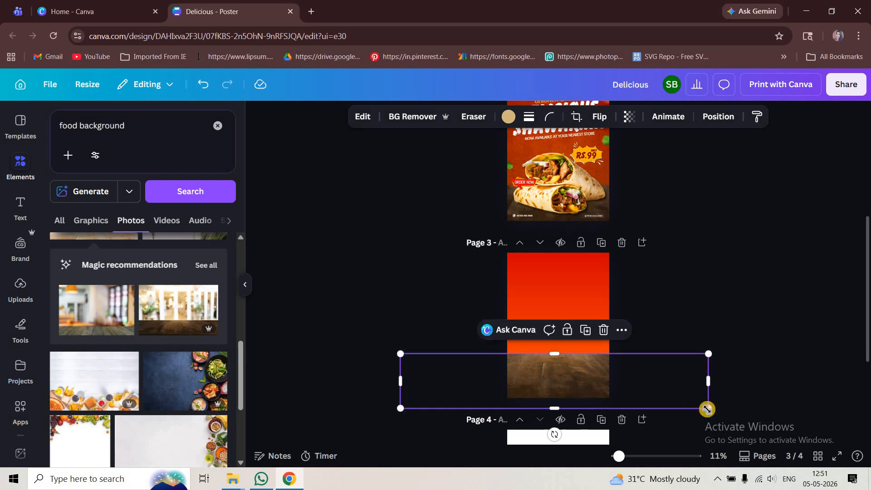
left_click_drag(683, 401, 683, 402)
left_click_drag(605, 385, 603, 387)
left_click(678, 342)
scroll(632, 381, "up", 3)
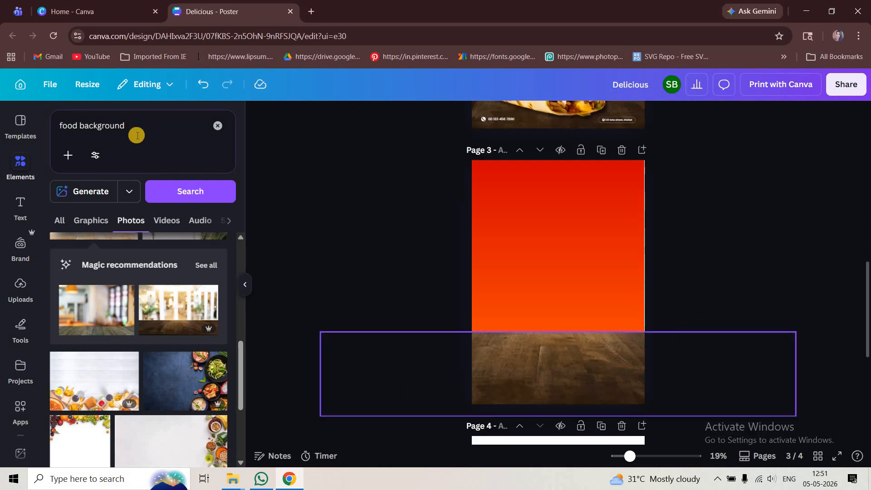
Search for "vintage background" photos and place the dark brown leather-like texture over page 3's red area
left_click_drag(141, 132, 57, 131)
left_click(56, 131)
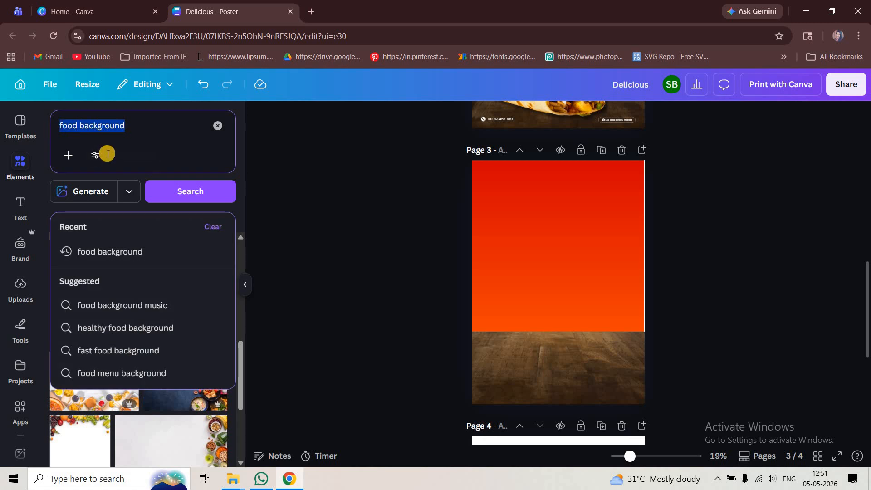
type("vintage")
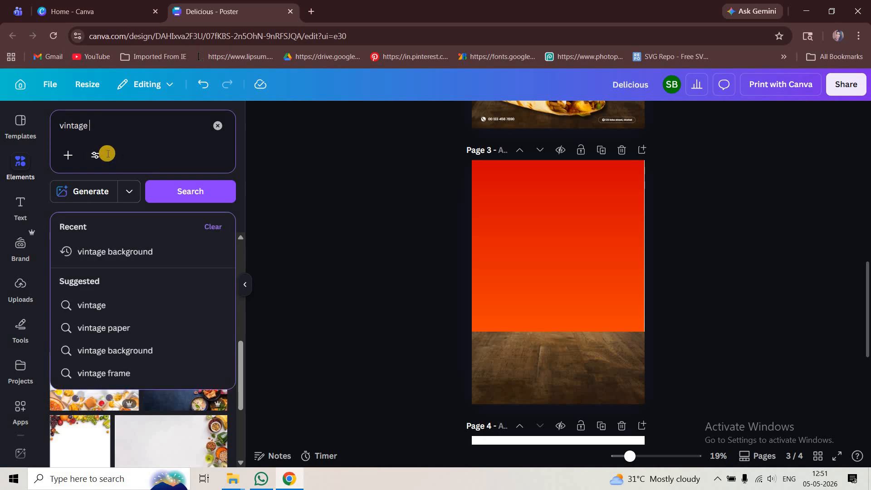
left_click(164, 252)
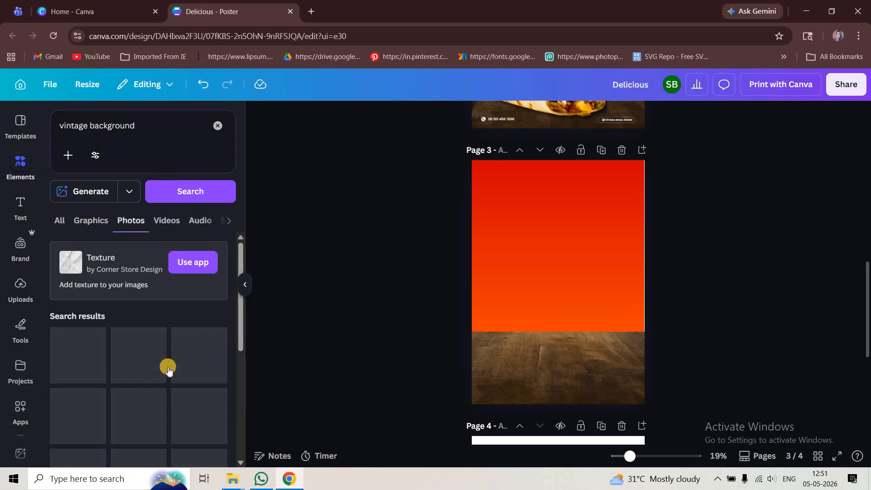
scroll(170, 366, "down", 3)
scroll(190, 359, "down", 3)
left_click(204, 351)
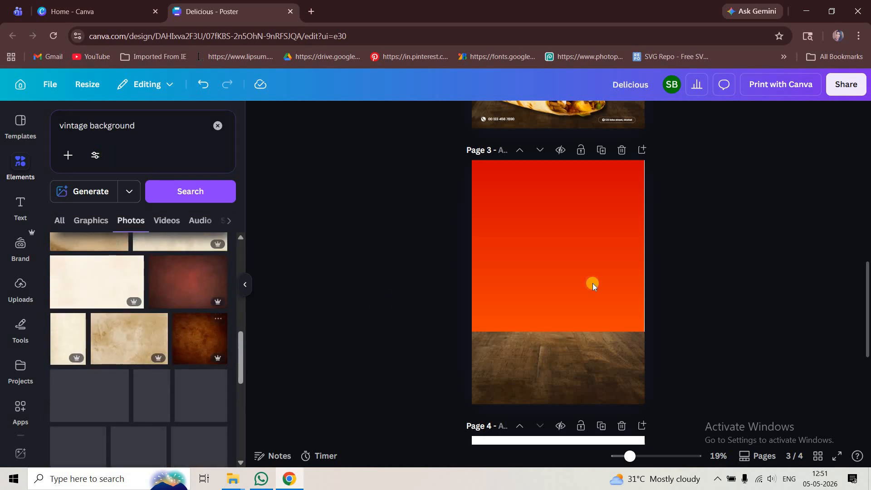
left_click_drag(590, 250, 590, 249)
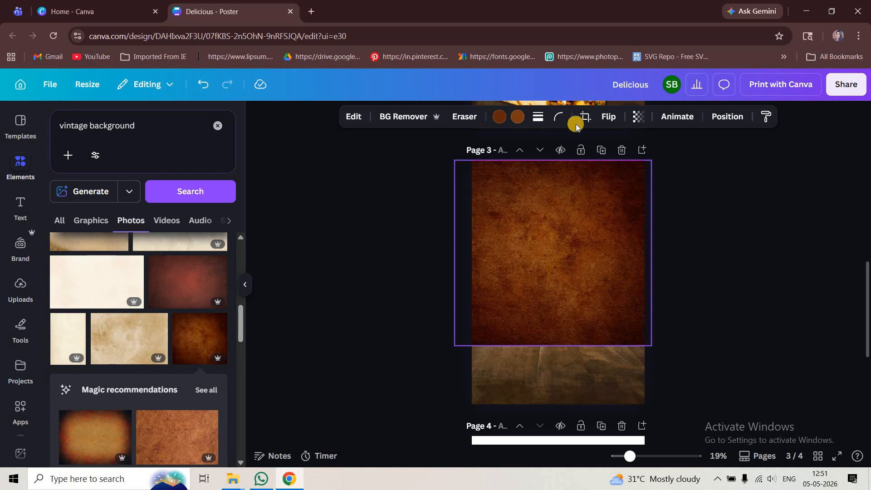
Set the brown texture's transparency to 40 and crop its lower edge to the top of the wooden table
left_click(612, 165)
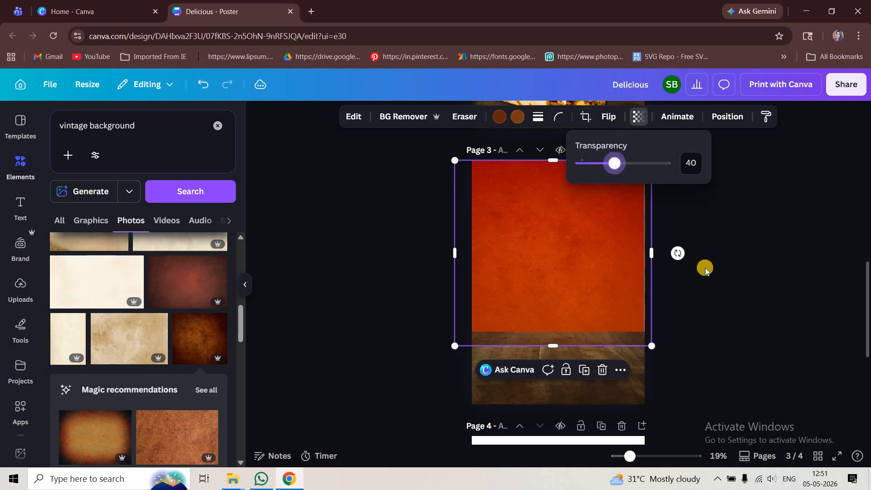
left_click_drag(577, 341, 718, 326)
left_click(699, 336)
scroll(690, 338, "down", 2)
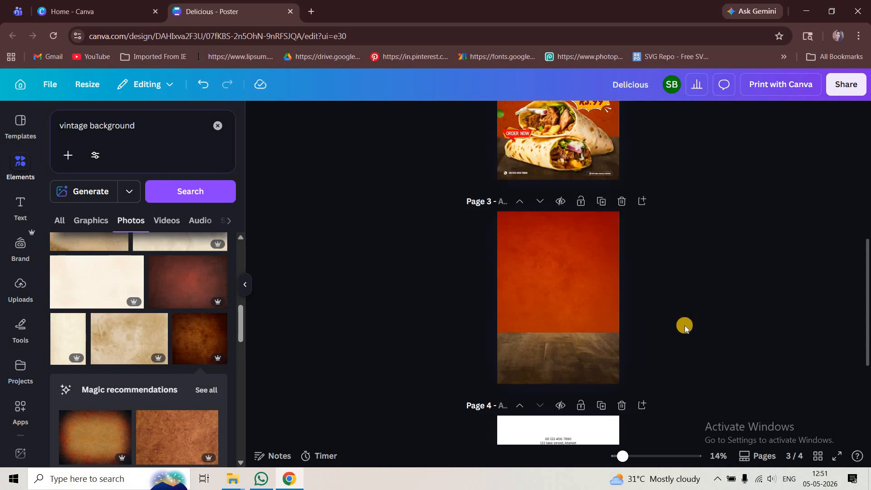
scroll(685, 326, "up", 1)
Search for "grunge texture" graphics and fit the speckled one over page 3's red area above the table
left_click(144, 128)
key("ctrl+a")
key("BackSpace")
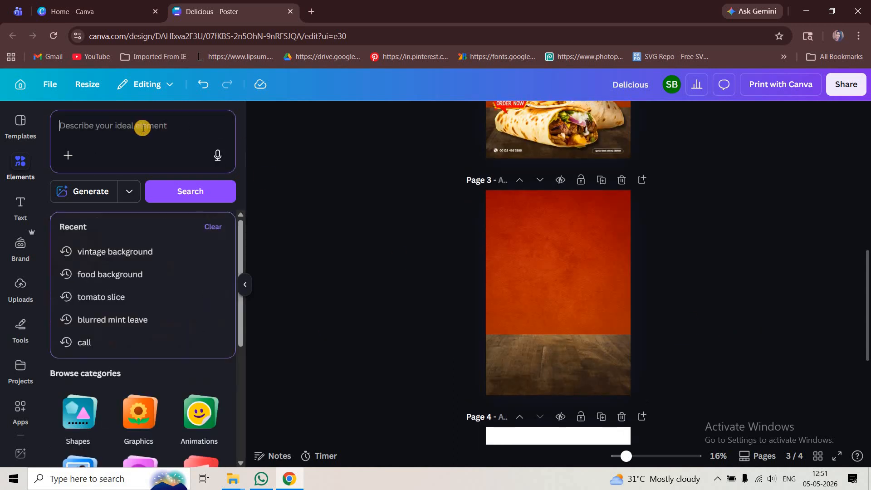
type("grung")
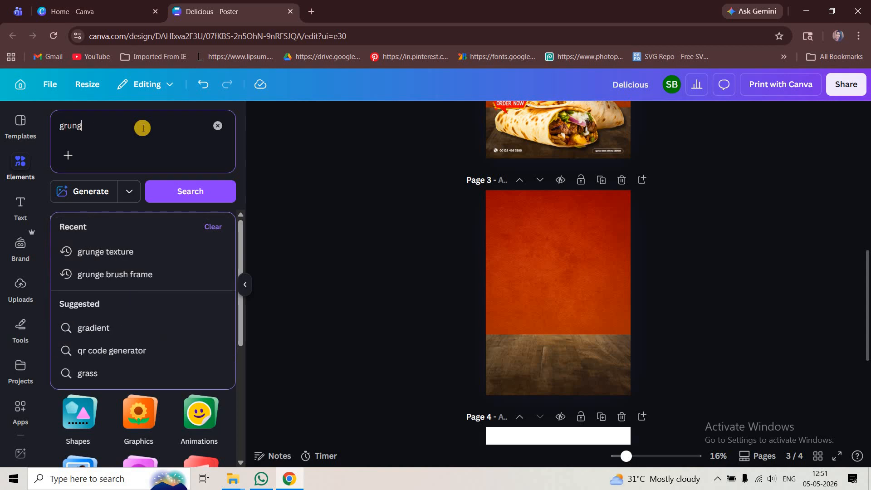
type("e")
left_click(175, 253)
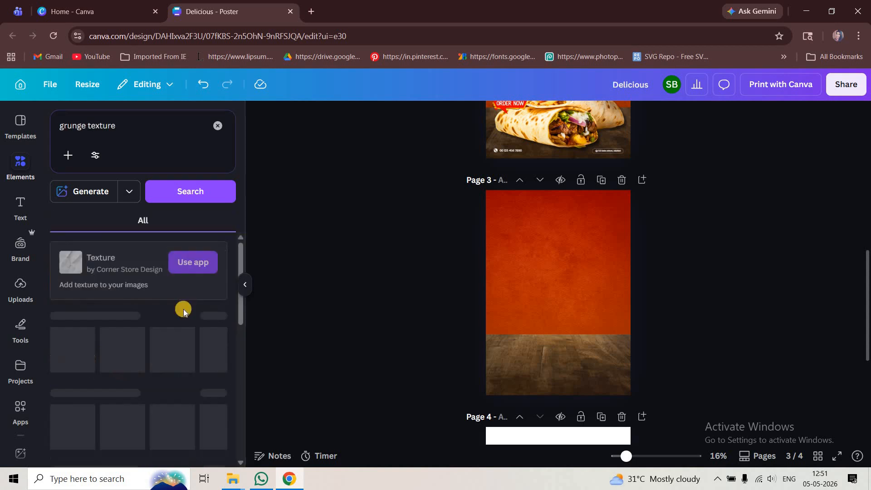
left_click(213, 316)
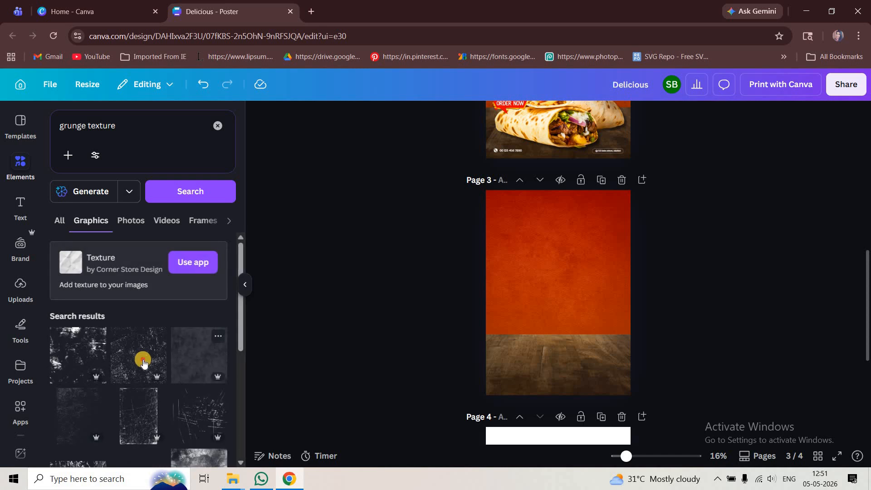
left_click_drag(588, 292, 585, 270)
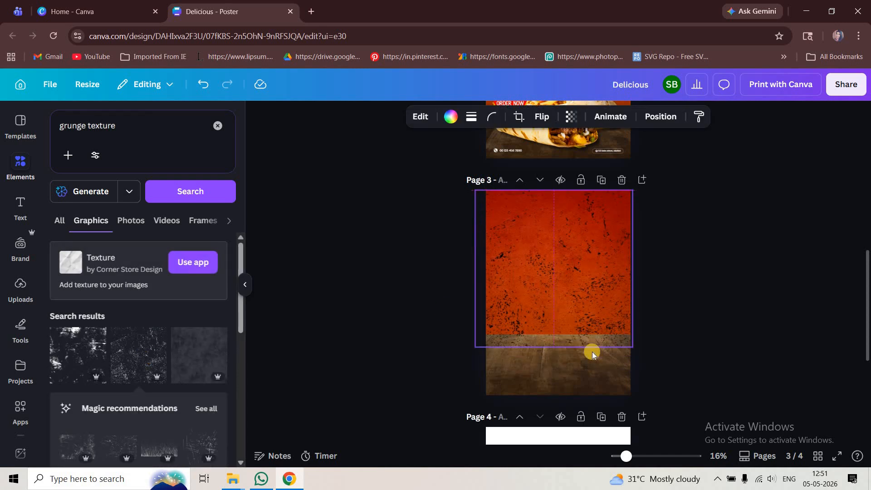
left_click_drag(618, 339, 607, 322)
Set the grunge texture's transparency to 26
left_click(558, 118)
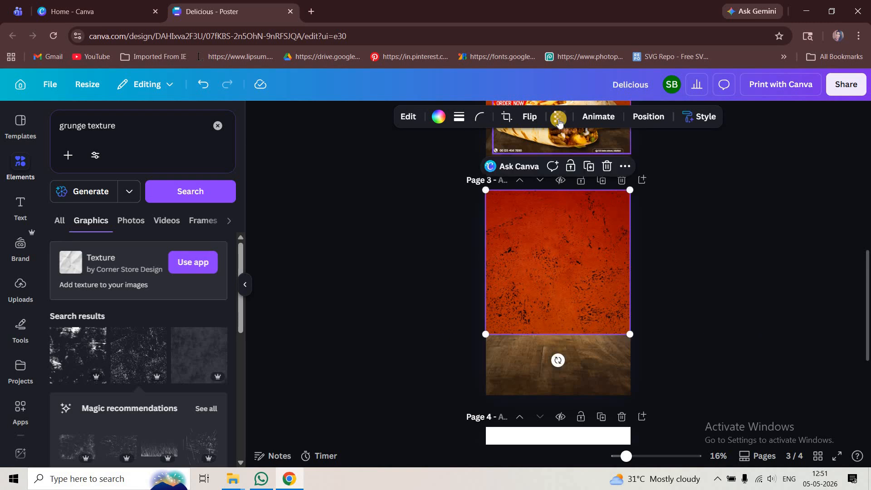
left_click(519, 163)
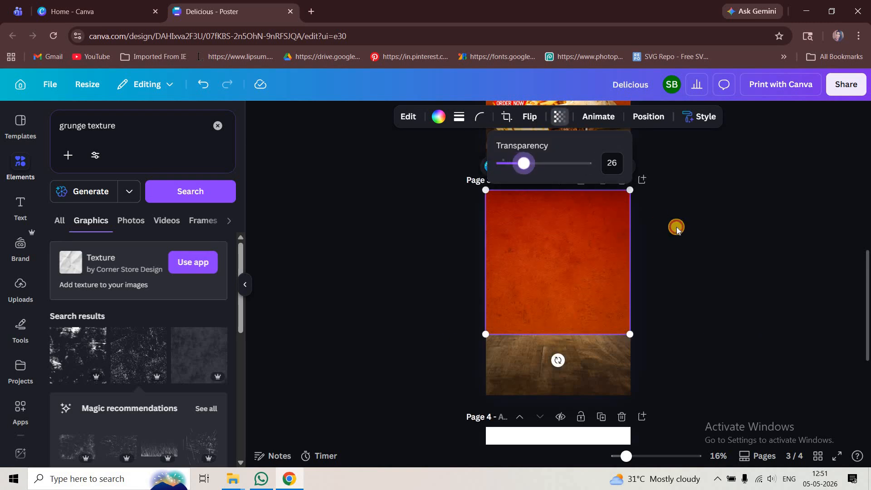
left_click(685, 259)
scroll(755, 278, "up", 3)
scroll(735, 300, "down", 3)
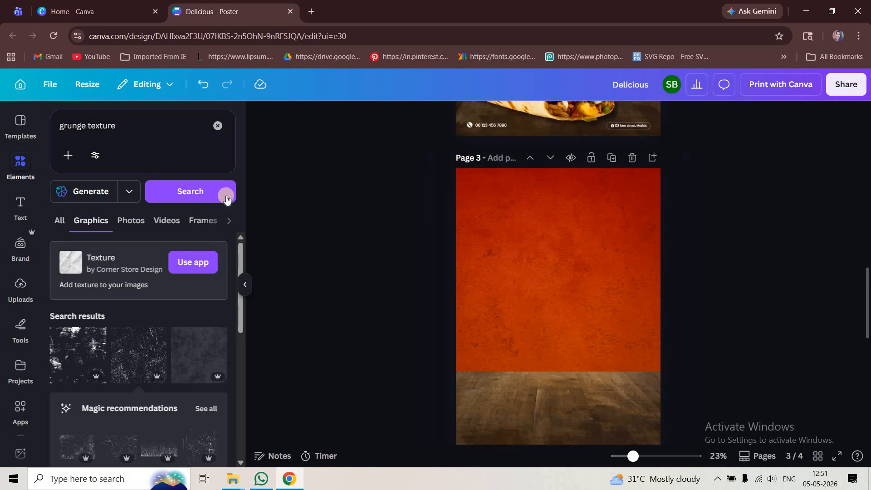
Search for "shawarma" photos and place the cut-out of two stacked wraps on page 3's wooden table
left_click(54, 128)
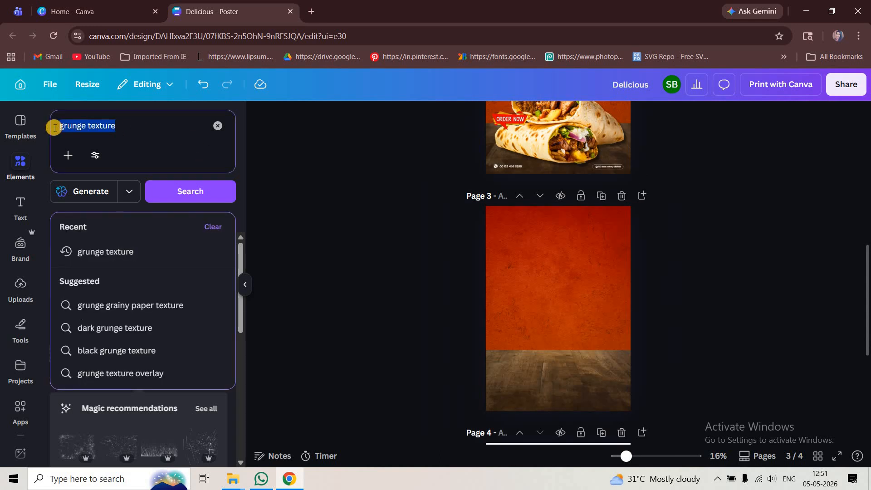
key("BackSpace")
type("sha")
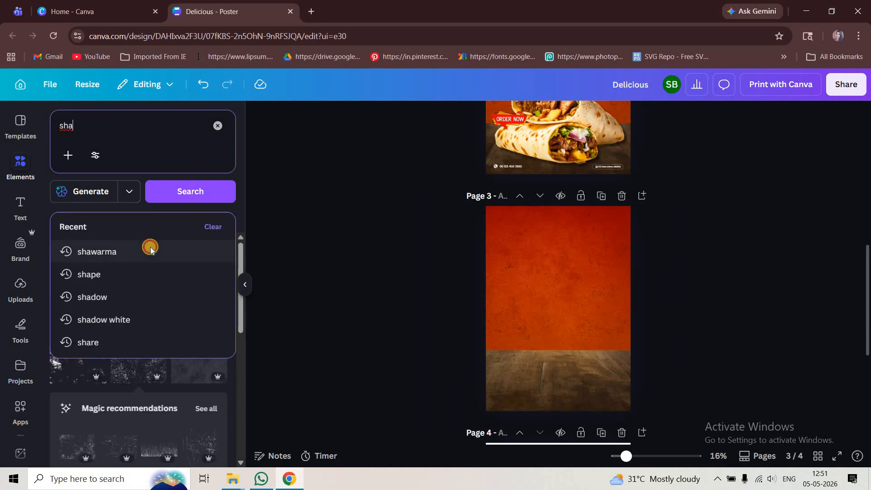
left_click(150, 250)
scroll(170, 313, "down", 5)
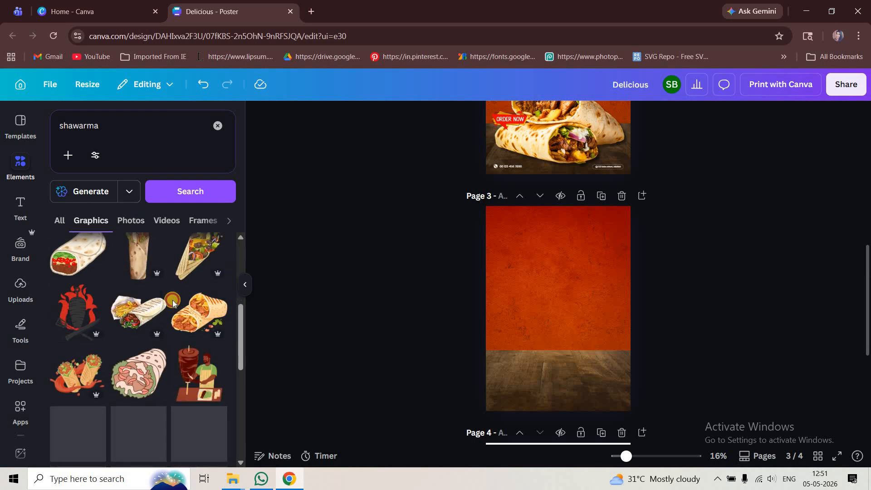
left_click(131, 220)
scroll(88, 361, "down", 5)
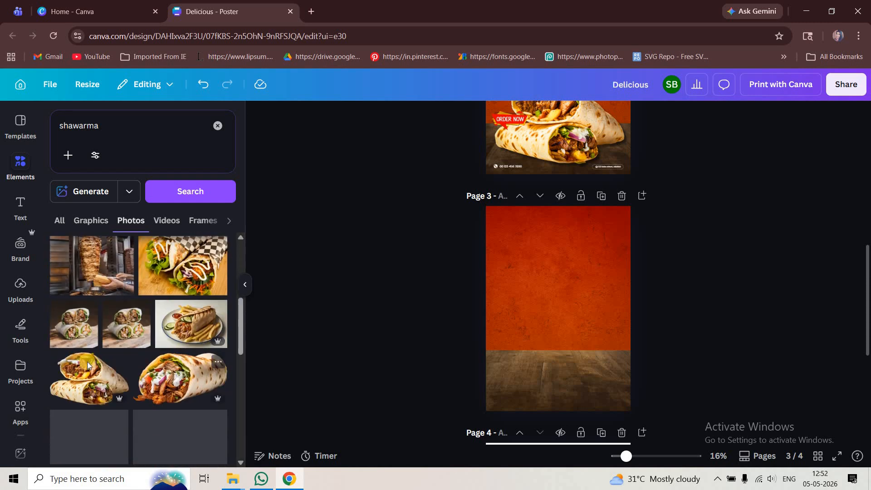
scroll(87, 361, "down", 1)
left_click_drag(589, 329, 588, 370)
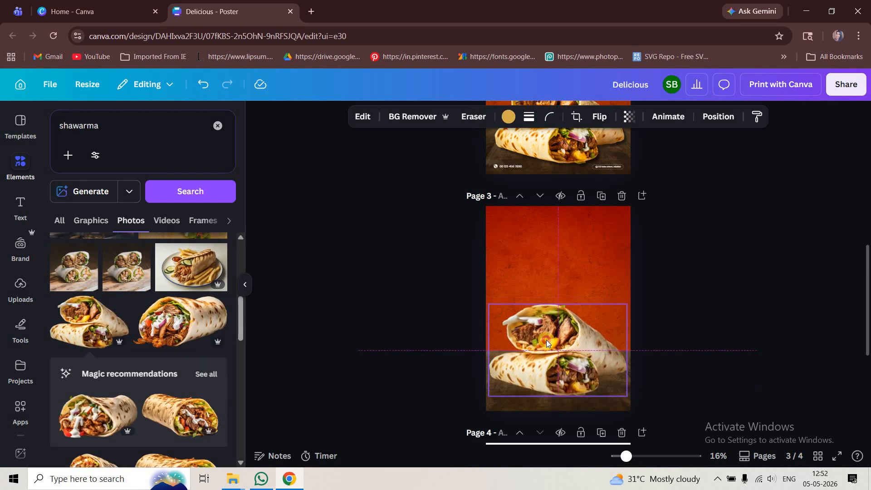
Resize the shawarma photo to nearly the page width and centre it on the wooden table
left_click_drag(493, 309, 499, 313)
left_click_drag(550, 363, 550, 357)
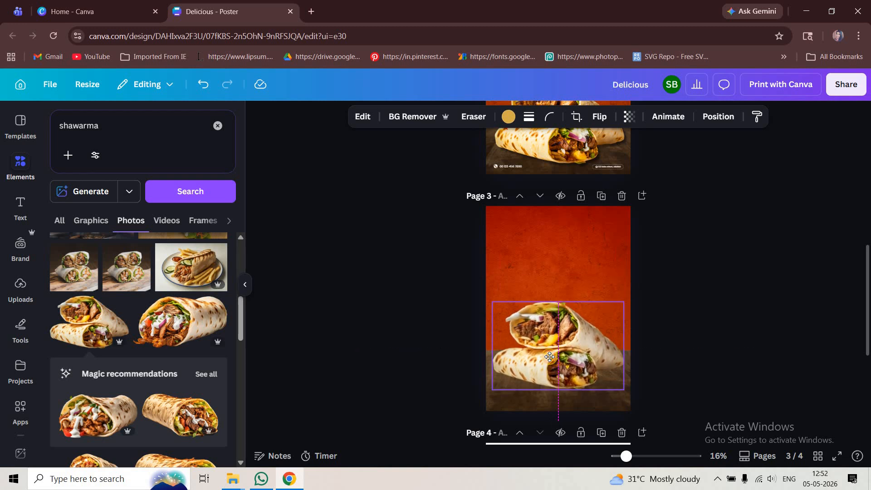
scroll(653, 395, "up", 3)
left_click_drag(663, 405, 663, 412)
left_click_drag(594, 350, 596, 347)
left_click(608, 309)
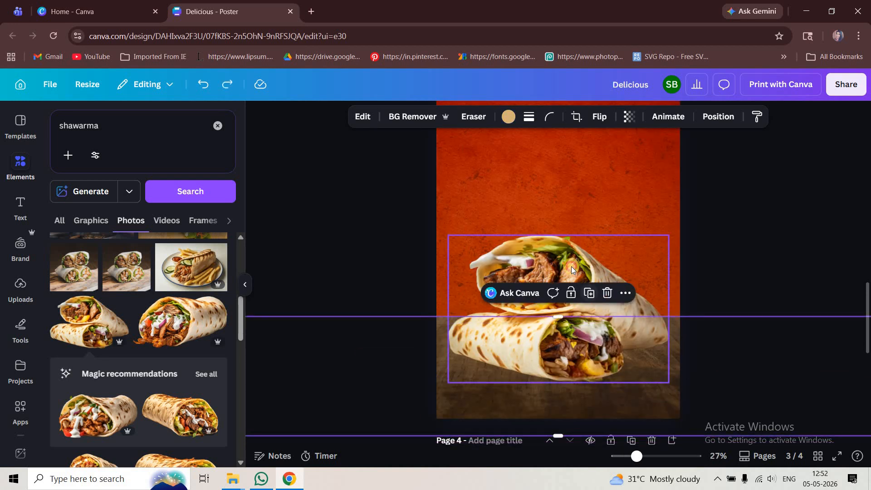
left_click_drag(666, 385, 623, 373)
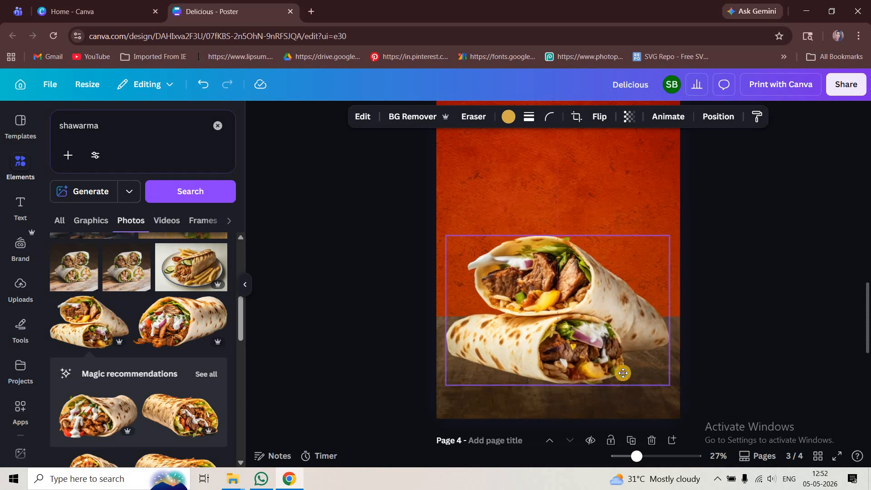
Apply a Drop shadow to the shawarma photo on page 3
left_click(363, 117)
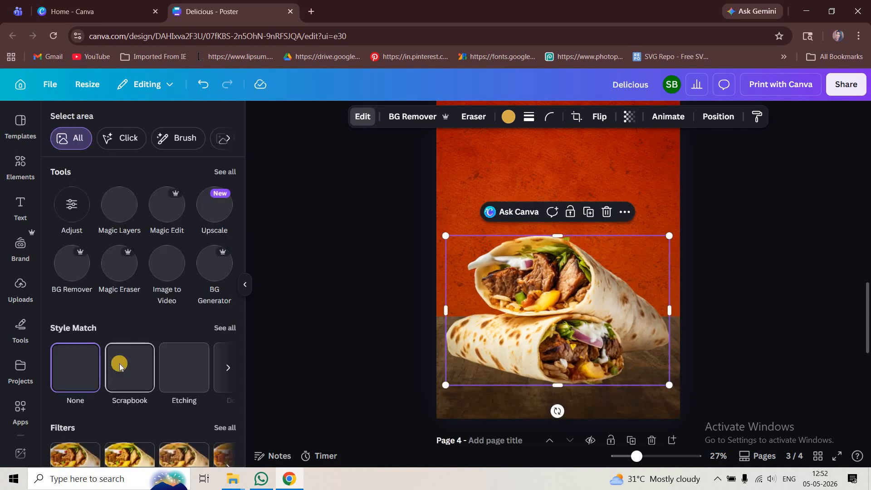
scroll(120, 368, "down", 3)
left_click(56, 424)
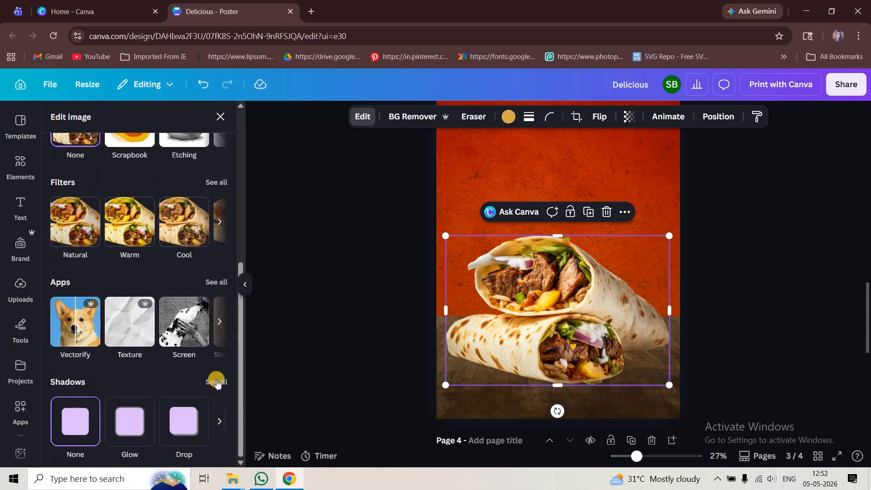
left_click(144, 259)
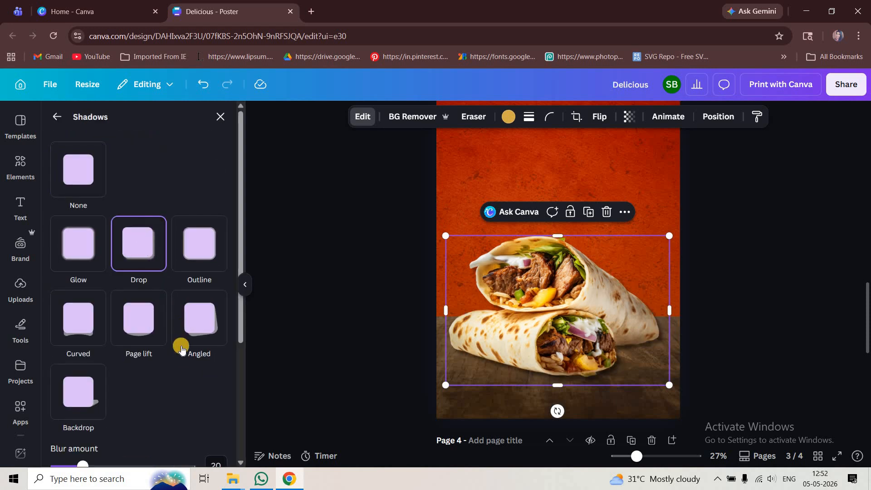
scroll(155, 350, "down", 4)
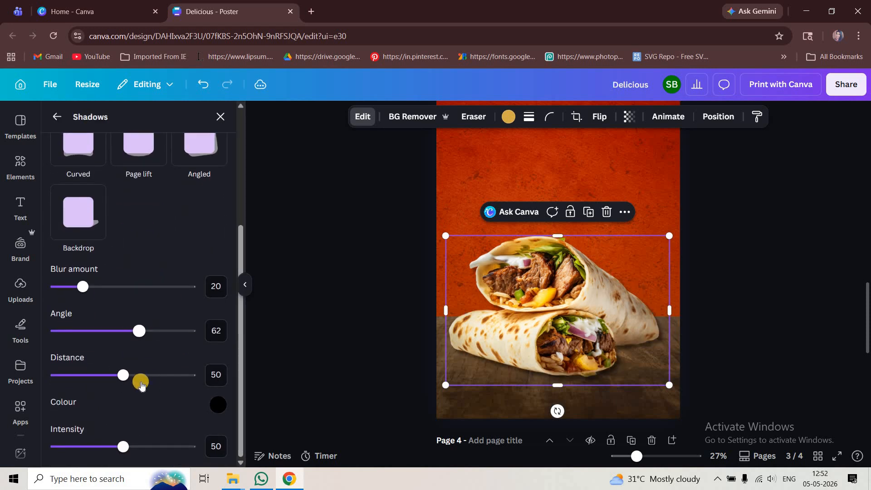
mouse_move(137, 332)
left_mouse_down()
mouse_move(156, 339)
mouse_move(140, 336)
mouse_move(141, 343)
left_mouse_up()
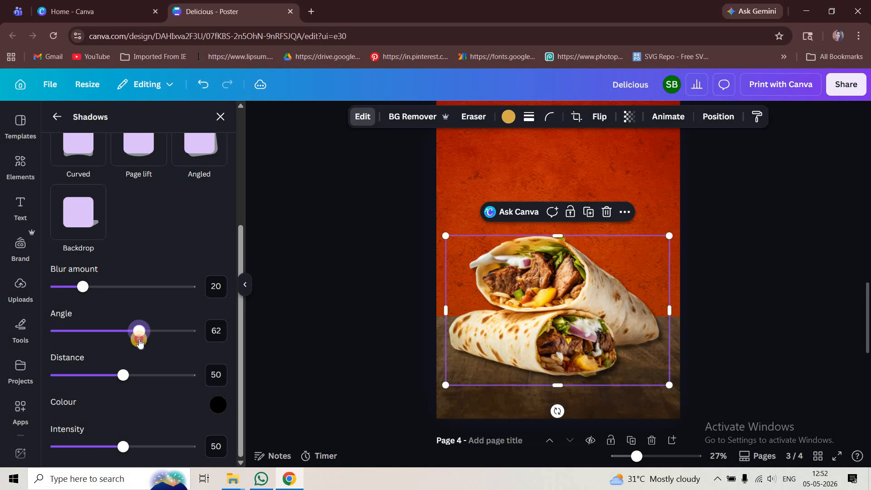
Adjust the shawarma photo to brightness 8, contrast 15 and vibrance 28
left_click(364, 119)
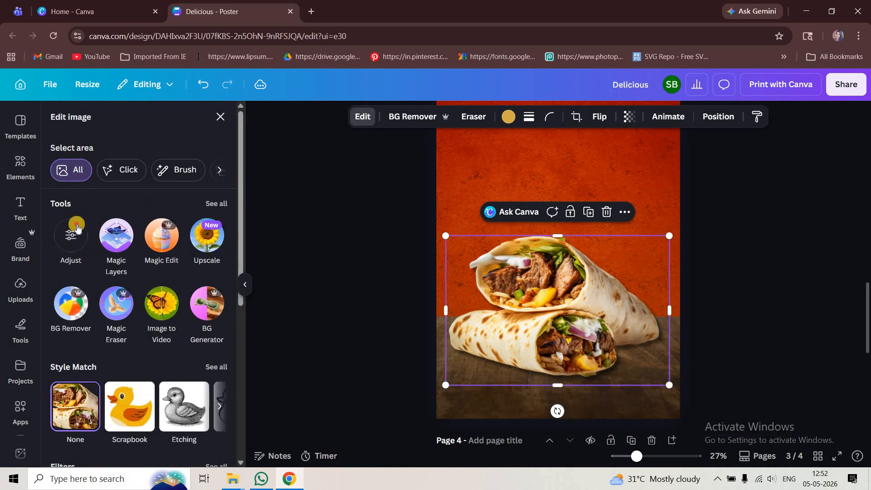
left_click(72, 235)
scroll(130, 289, "down", 4)
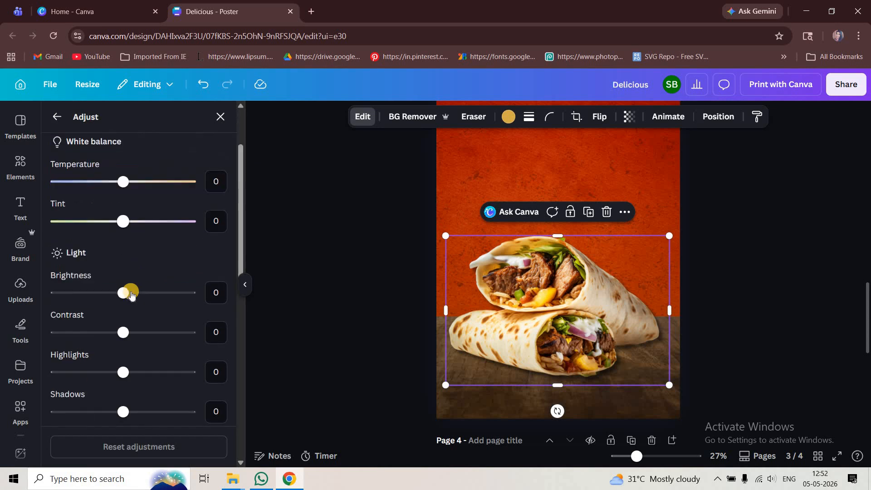
left_click(129, 206)
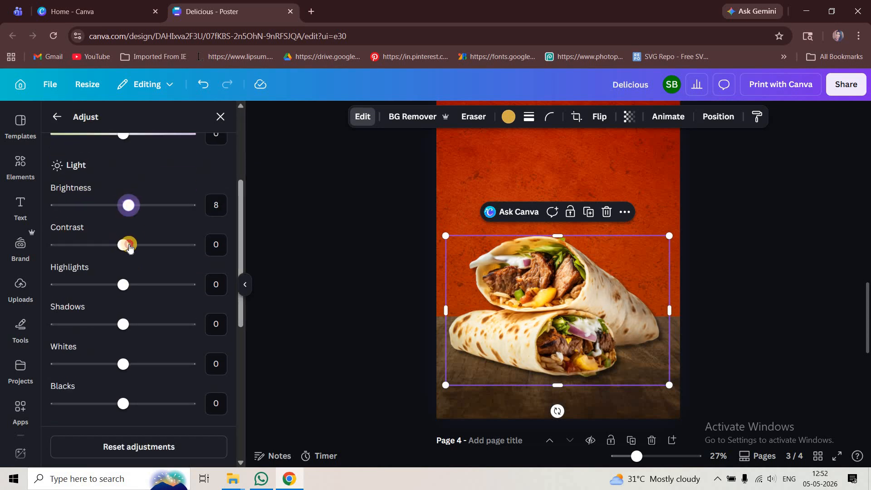
left_click_drag(136, 257, 133, 247)
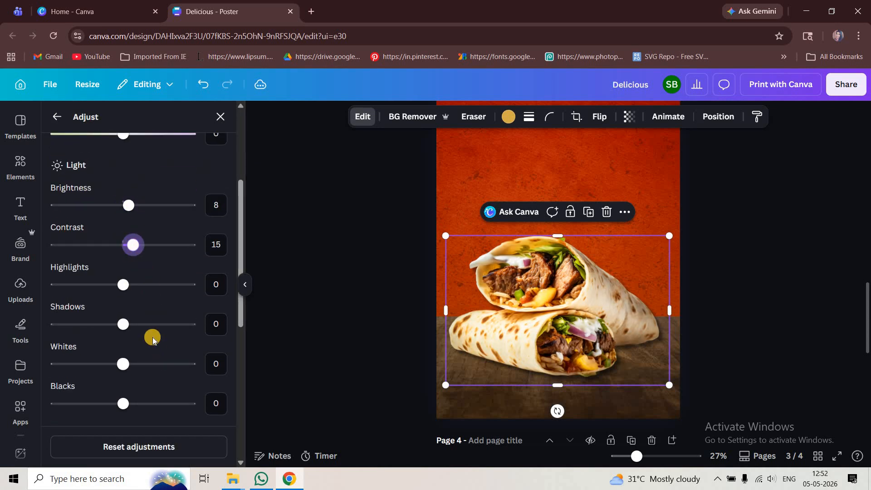
scroll(145, 322, "down", 4)
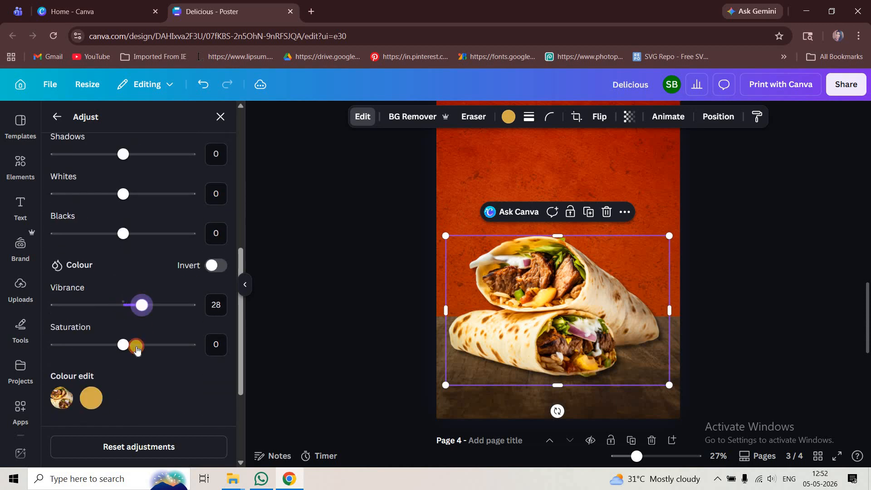
left_click(728, 319)
Enlarge the shawarma photo on page 3 to about 40.9 by 27.4 cm
scroll(621, 345, "down", 2)
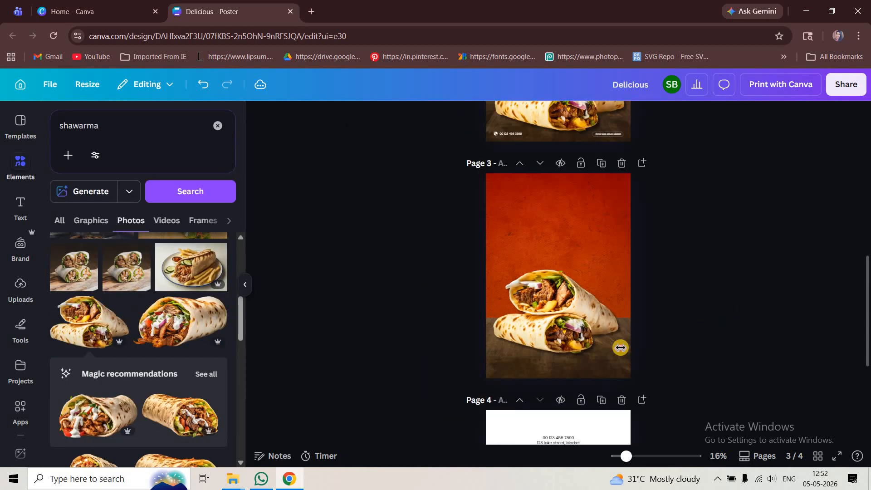
left_click(624, 357)
left_click_drag(635, 365, 636, 365)
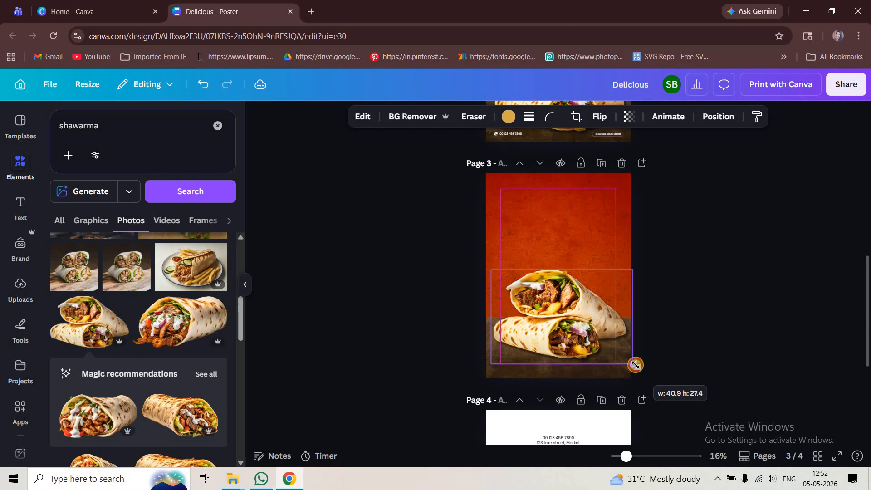
left_click(689, 349)
scroll(698, 348, "up", 2)
scroll(698, 349, "up", 2)
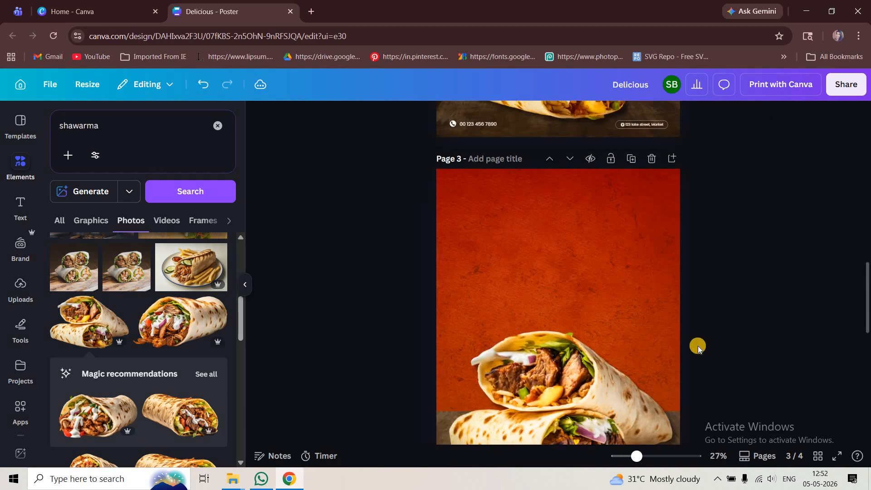
Copy the "Delicious" and "shawarma" text lines from page 4 onto page 3's red area above the wraps
scroll(698, 348, "down", 2)
scroll(696, 344, "up", 3)
scroll(696, 345, "down", 4)
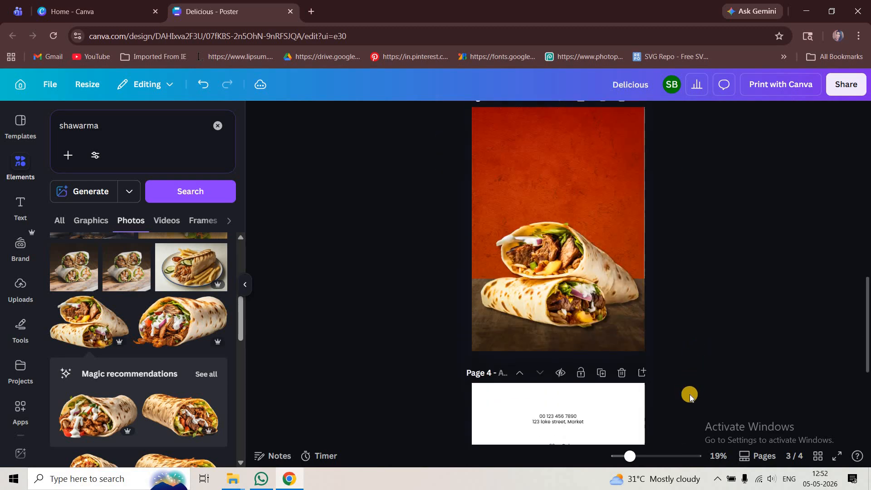
scroll(598, 371, "down", 3)
left_click(561, 319)
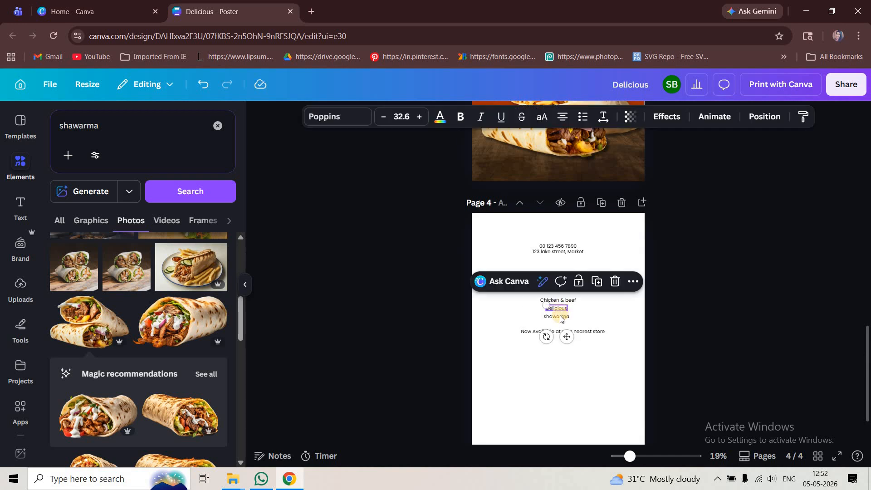
left_click(725, 314)
scroll(649, 312, "up", 5)
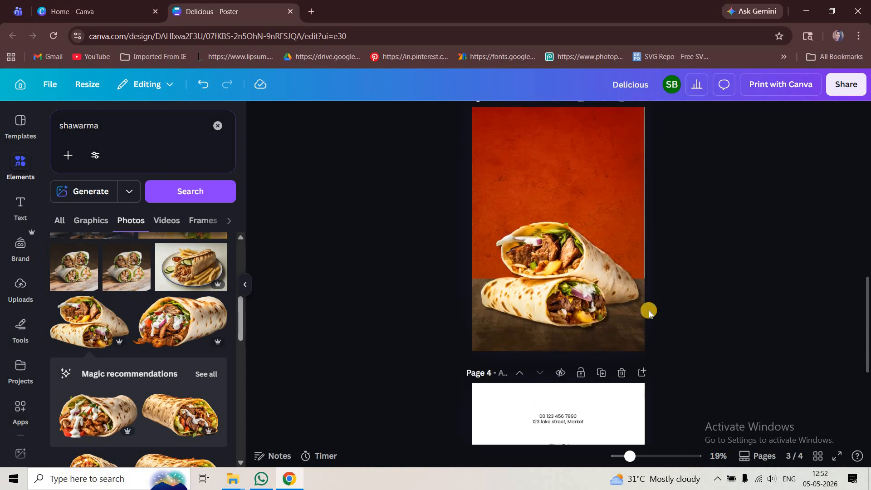
scroll(654, 329, "up", 3)
key("ctrl+v")
left_click_drag(564, 313, 557, 240)
Colour page 3's "Delicious" and "shawarma" lines white and set their font to Balloon Extra Bold
left_click(439, 117)
left_click(190, 200)
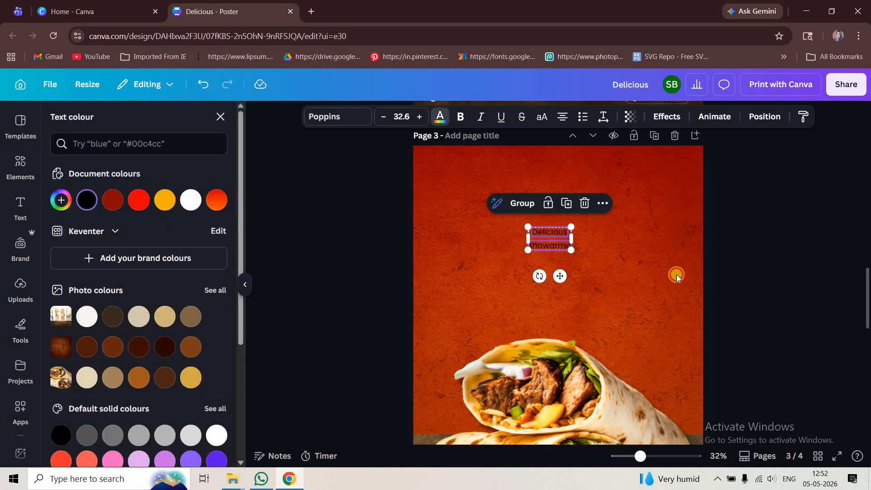
left_click(336, 119)
left_click(109, 173)
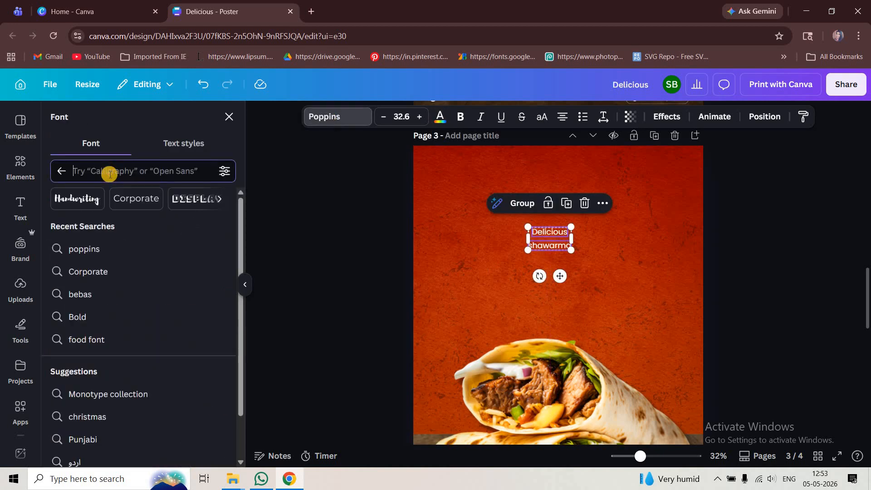
type("ball")
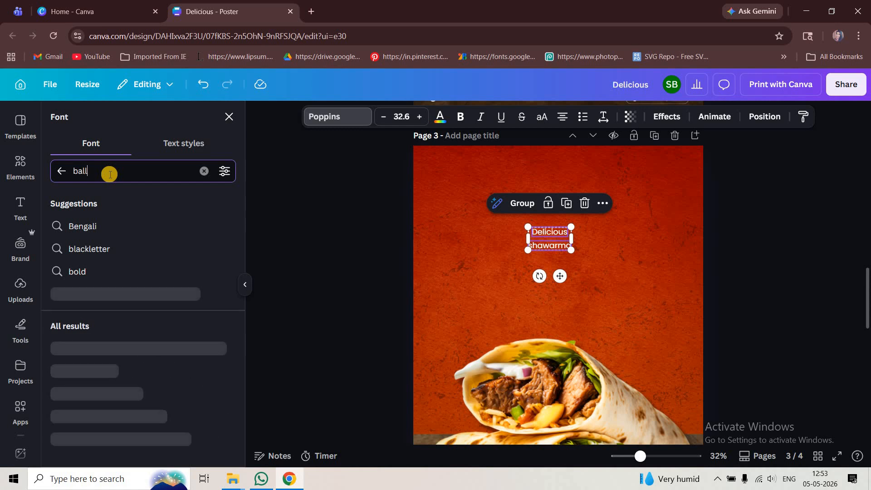
type("on")
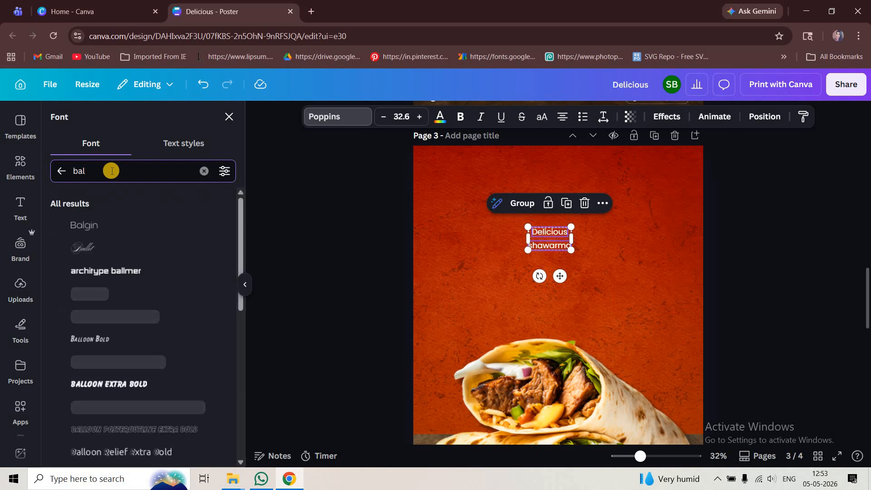
type("o")
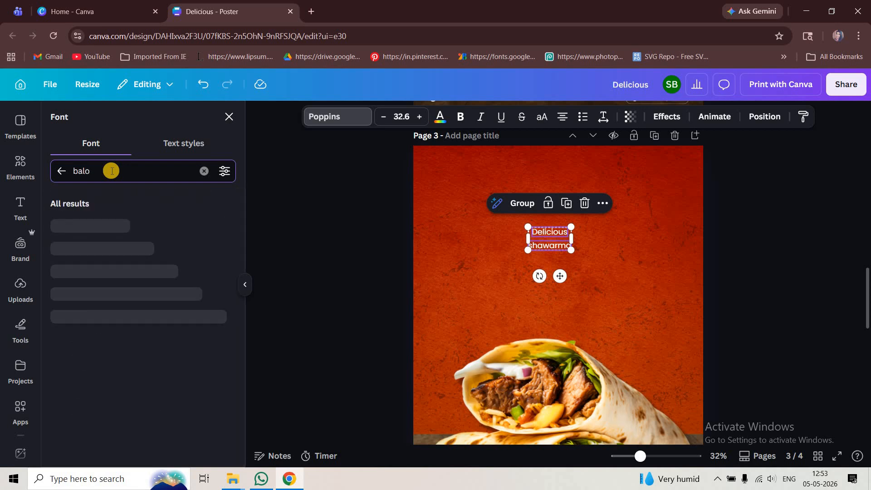
key("BackSpace")
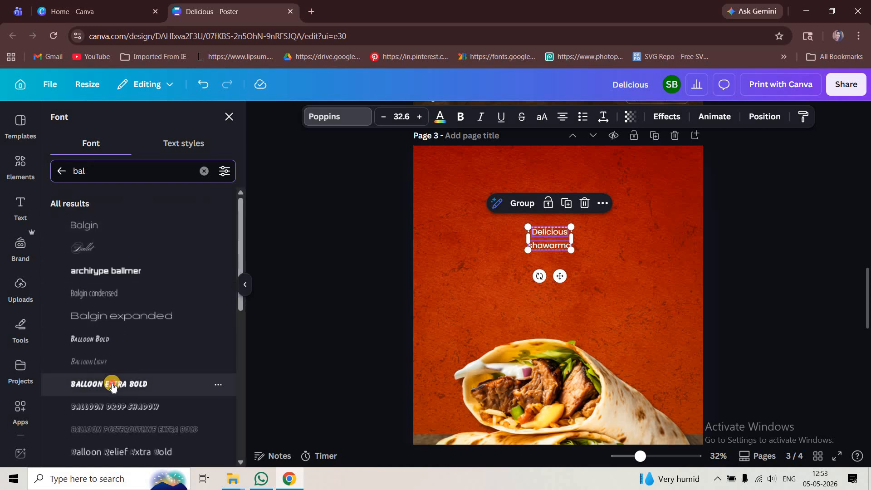
left_click(113, 387)
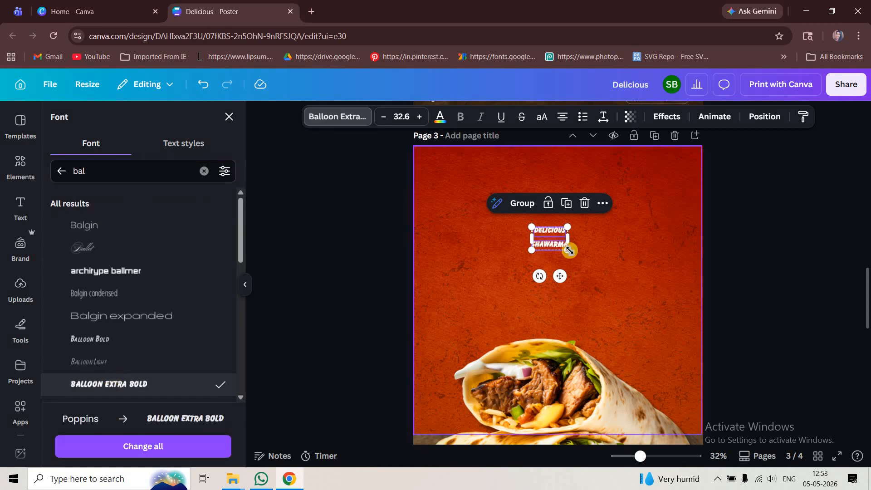
Enlarge both headline words together to font size 163 and place them in the upper red area of page 3
left_click_drag(568, 250, 707, 340)
left_click_drag(652, 267, 597, 236)
left_click(774, 284)
Centre "DELICIOUS" and "SHAWARMA" horizontally on page 3 and move "SHAWARMA" up directly beneath "DELICIOUS"
left_click(590, 229)
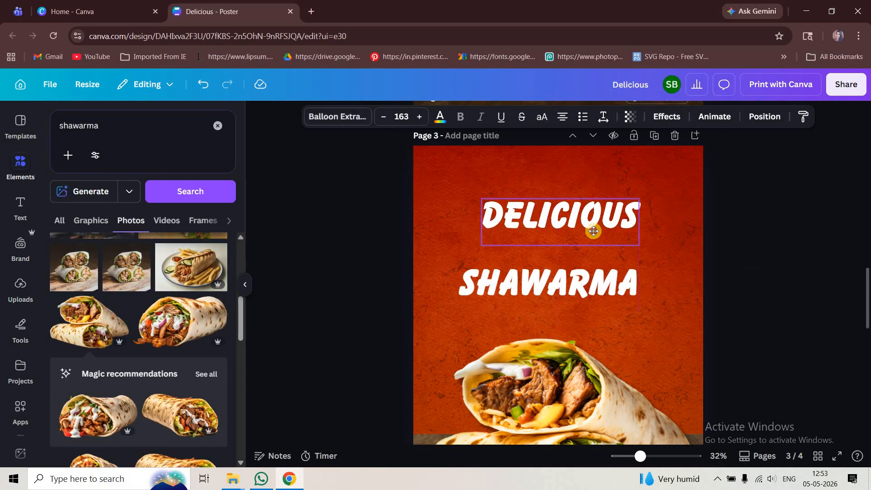
left_click(765, 116)
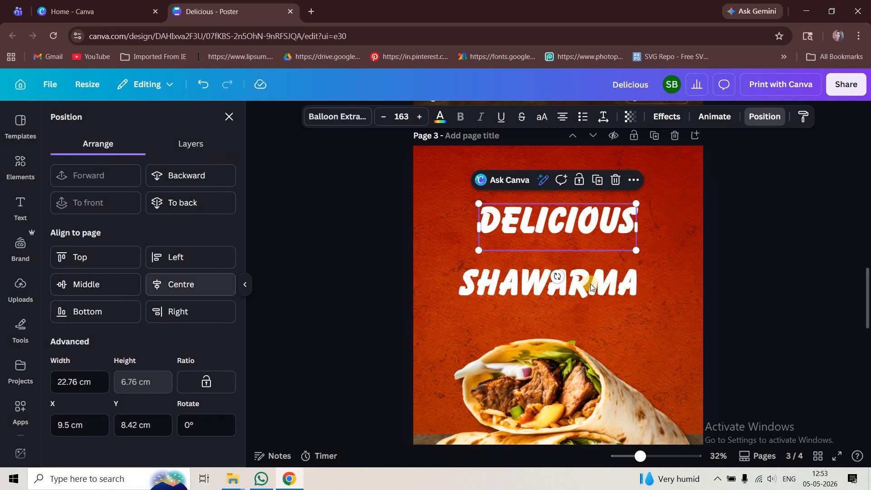
left_click(612, 283)
left_click_drag(613, 282, 620, 256)
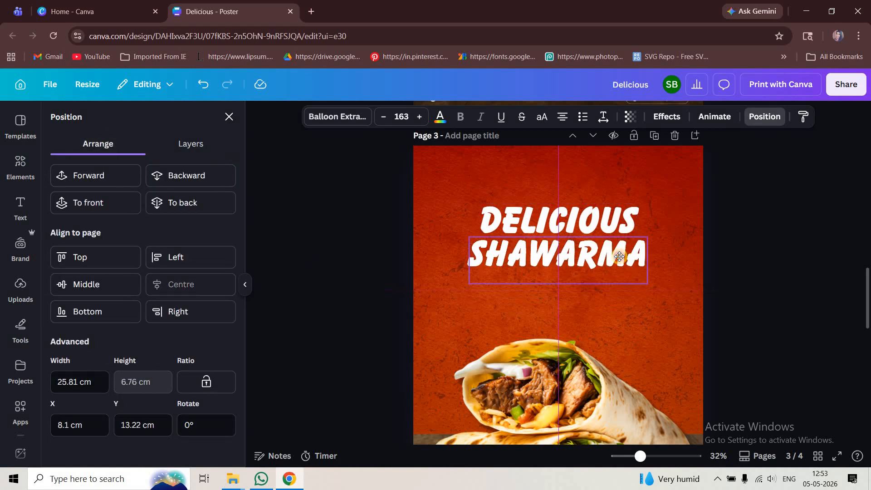
Scale both headline words up together to most of page 3's width and tighten the gap between them
left_click(604, 227, "shift")
left_click_drag(650, 288, 680, 310)
left_click(716, 279)
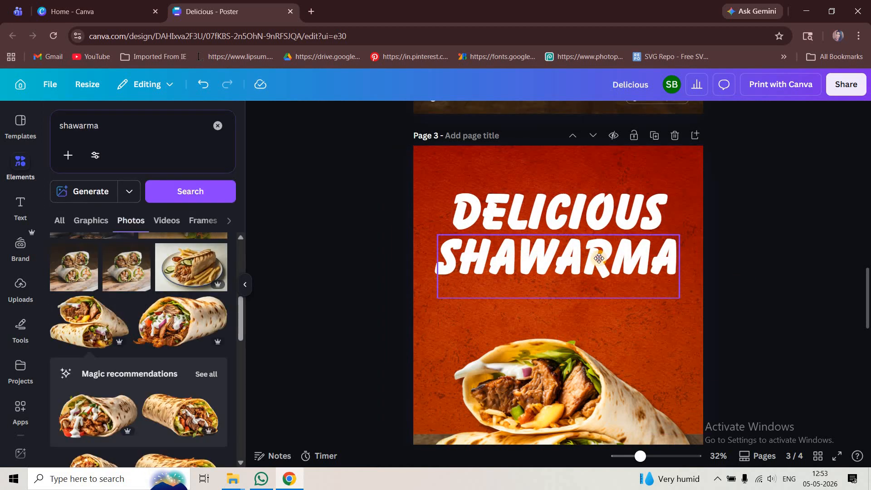
left_click(599, 259)
left_click(751, 274)
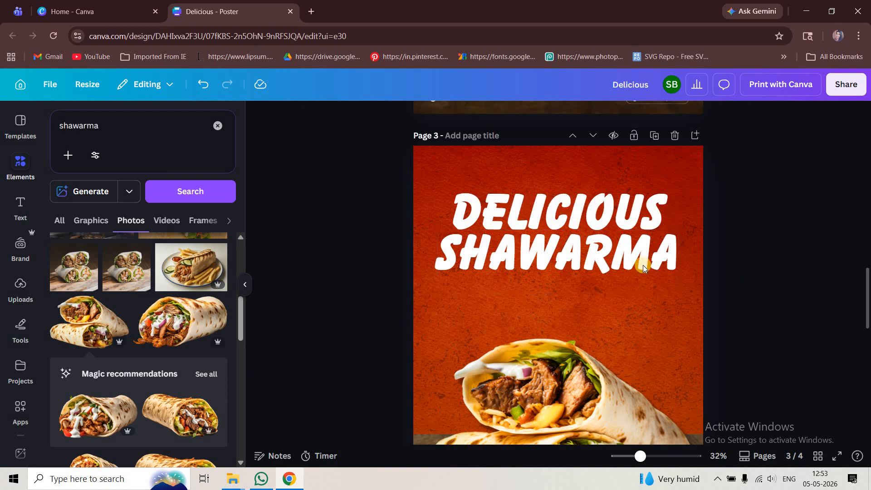
Copy the "Chicken & beef" and "Now Available at your nearest store" lines from page 4 to page 3, placing "Chicken & beef" above the headline
scroll(696, 276, "down", 2, "ctrl")
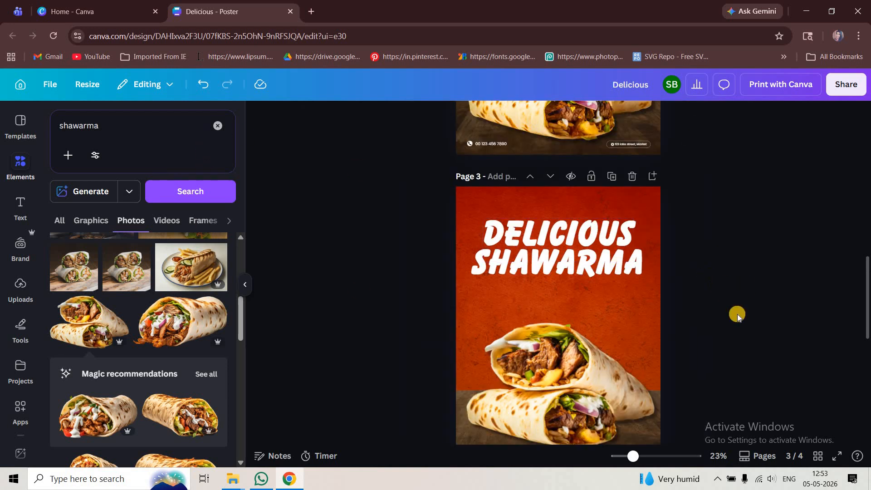
scroll(703, 335, "down", 2, "ctrl")
scroll(576, 341, "down", 4)
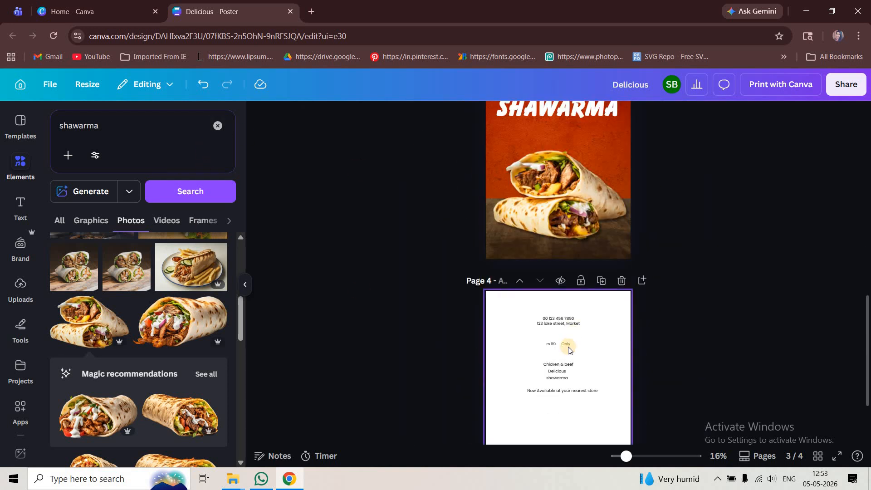
left_click(561, 377)
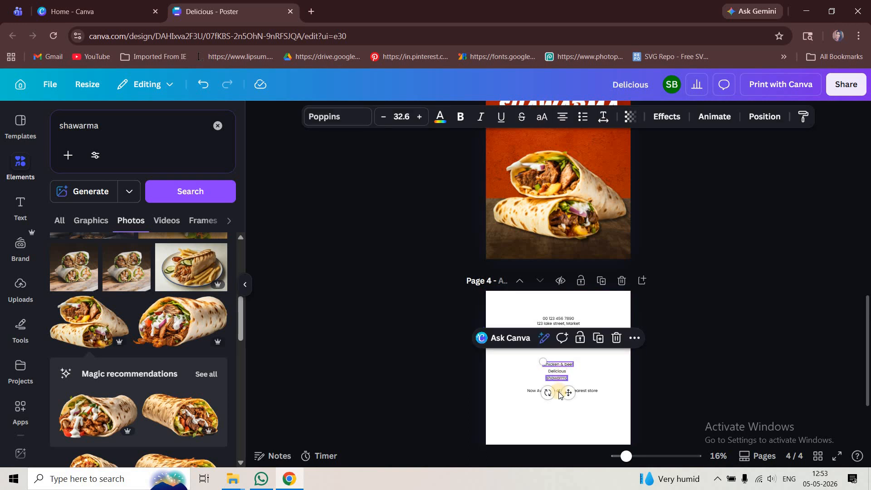
left_click(586, 391, "shift")
key("ctrl+c")
left_click(748, 317)
scroll(665, 370, "up", 4)
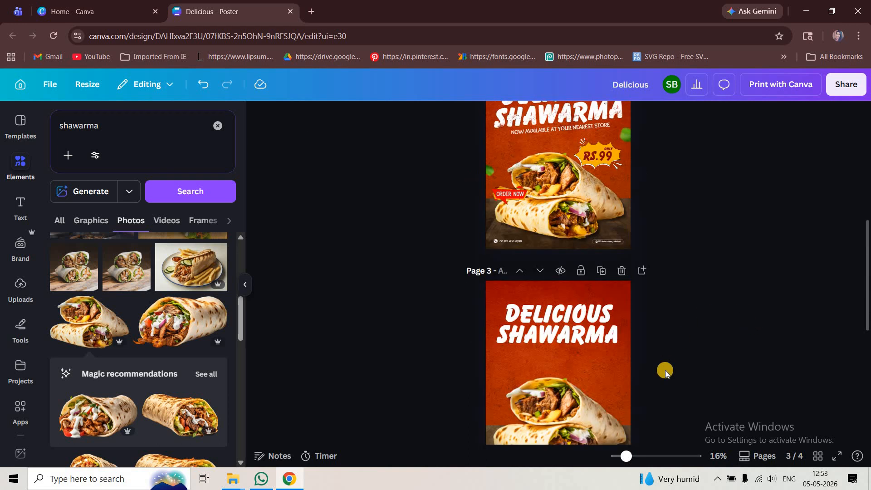
scroll(701, 326, "up", 4, "ctrl")
key("ctrl+v")
left_click_drag(578, 345, 576, 231)
Format the "Chicken & beef" line in amber Bebas Neue, enlarge it to size 89.5 and centre it above the headline on page 3
left_click(350, 119)
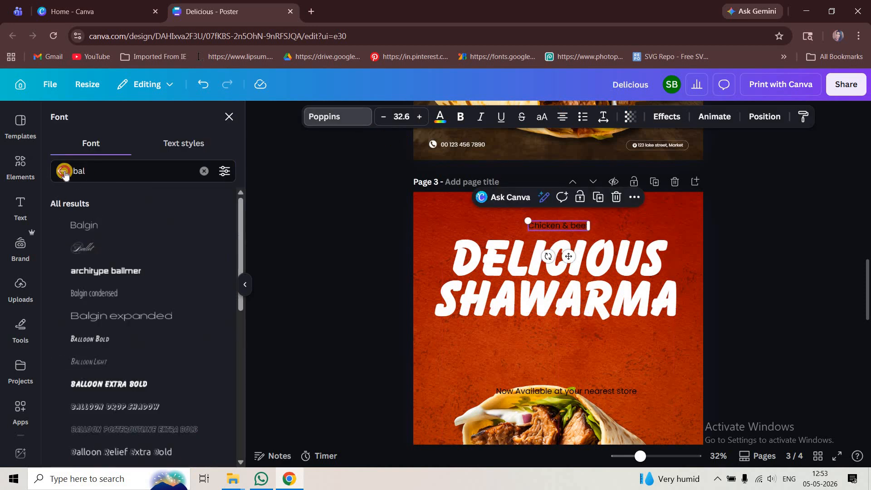
type("bebas")
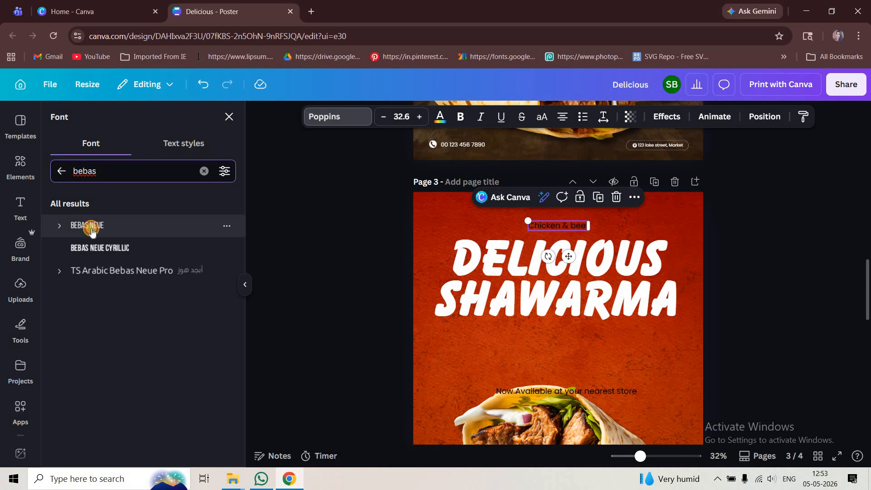
left_click(87, 226)
left_click(441, 117)
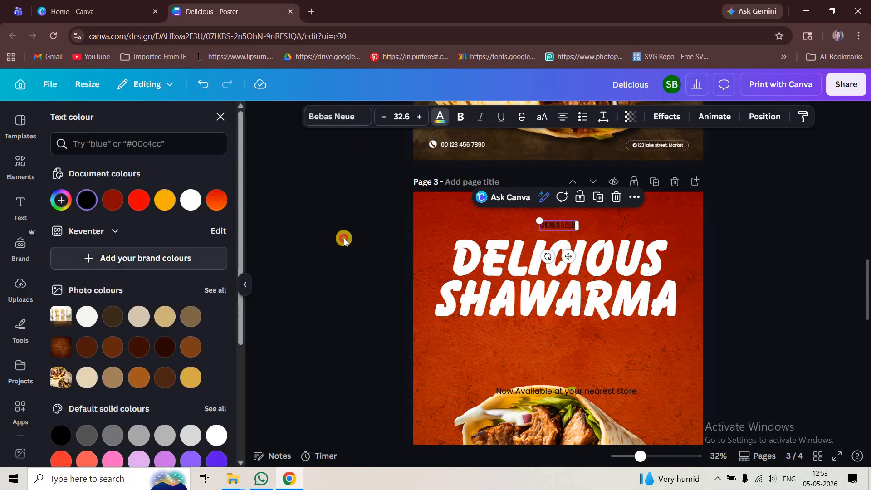
left_click(165, 200)
mouse_move(580, 231)
left_mouse_down()
mouse_move(667, 292)
mouse_move(567, 227)
mouse_move(557, 230)
mouse_move(568, 226)
left_mouse_up()
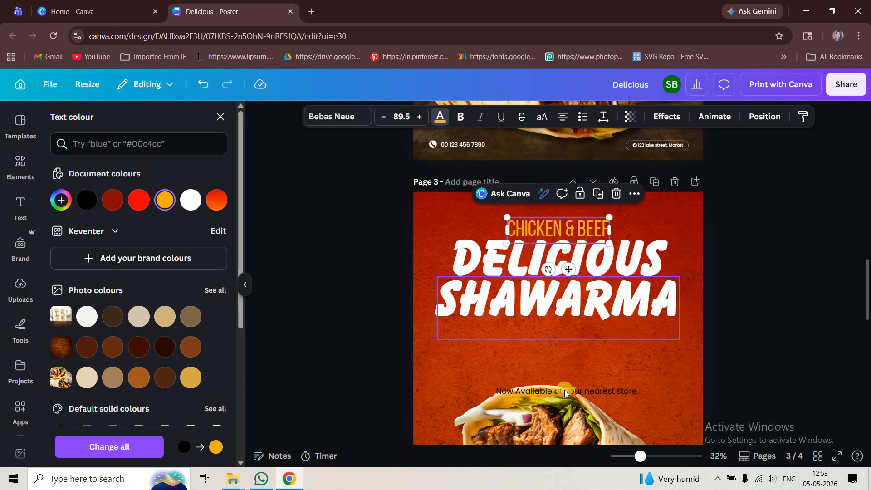
Move the "Now Available at your nearest store" line directly beneath "SHAWARMA" and set it in white Sukar font
left_click_drag(564, 391, 565, 326)
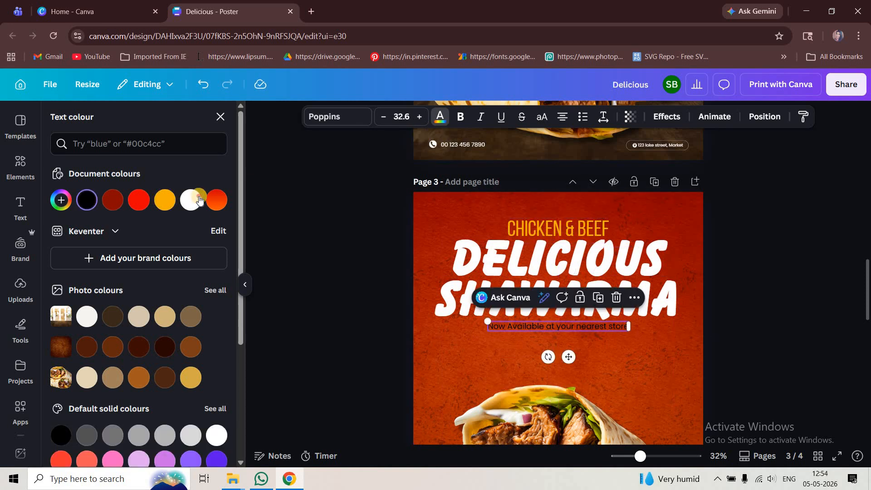
left_click(328, 117)
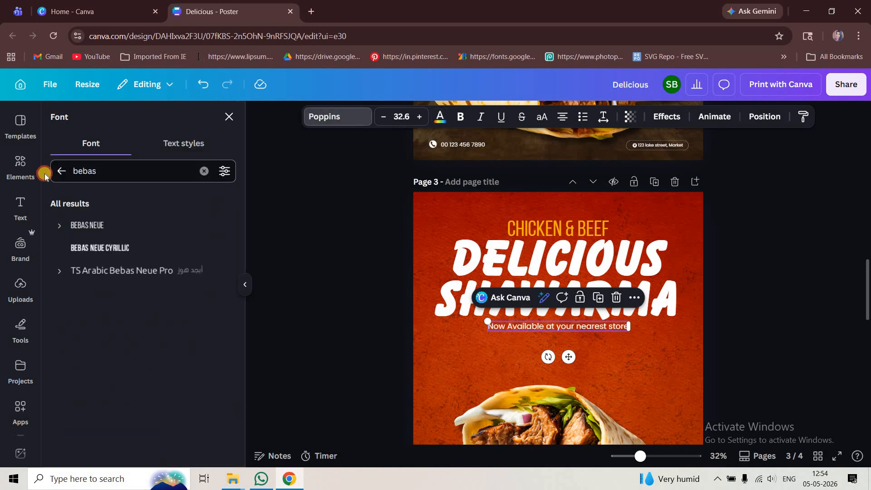
type("sukar")
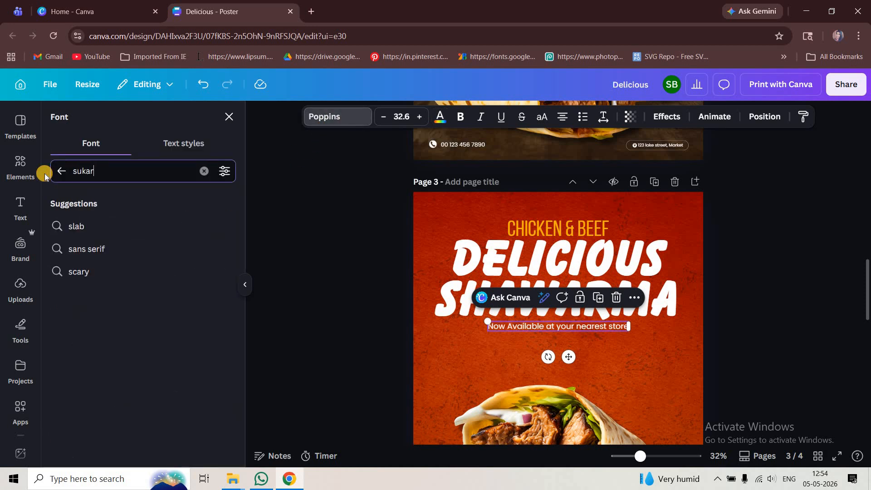
left_click(93, 229)
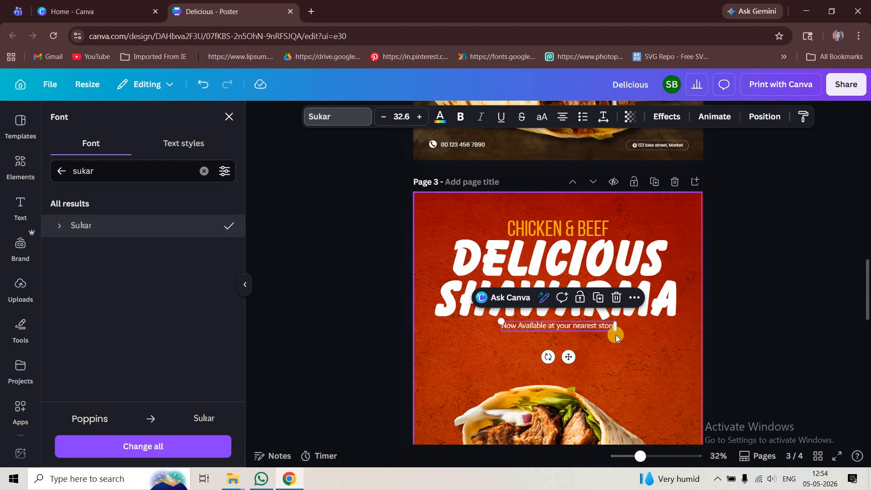
Make the "Now Available at your nearest store" line uppercase, scale it to size 43.4 and centre it beneath the headline
left_click_drag(632, 341, 671, 352)
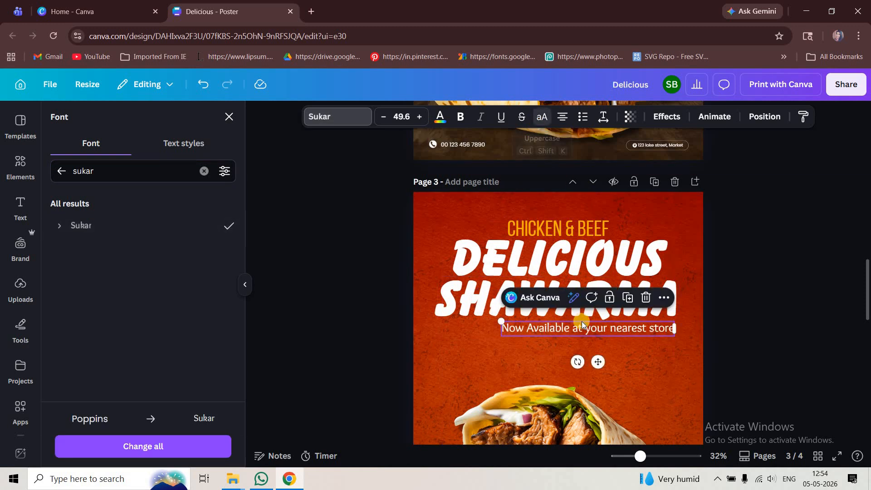
key("ctrl+shift+k")
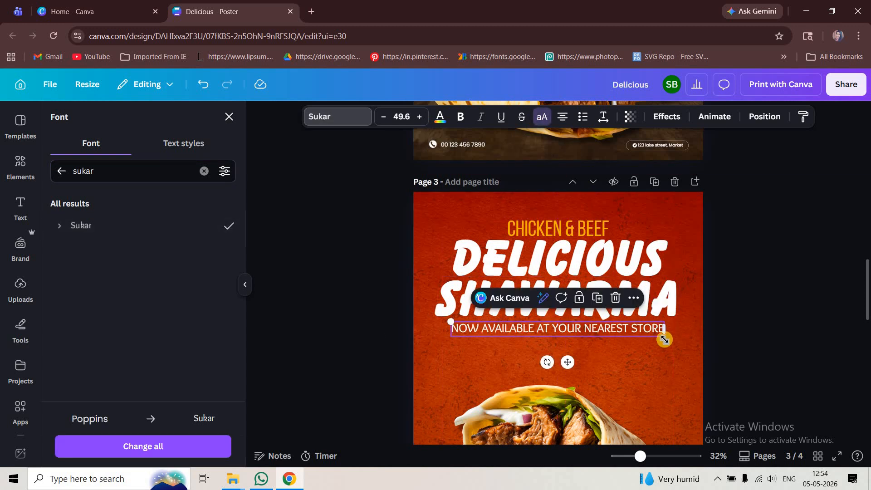
left_click_drag(664, 339, 617, 329)
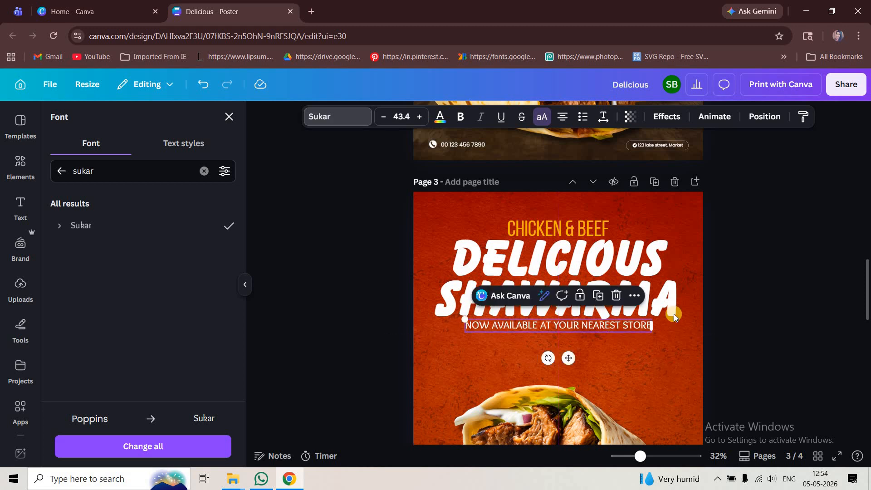
left_click(725, 313)
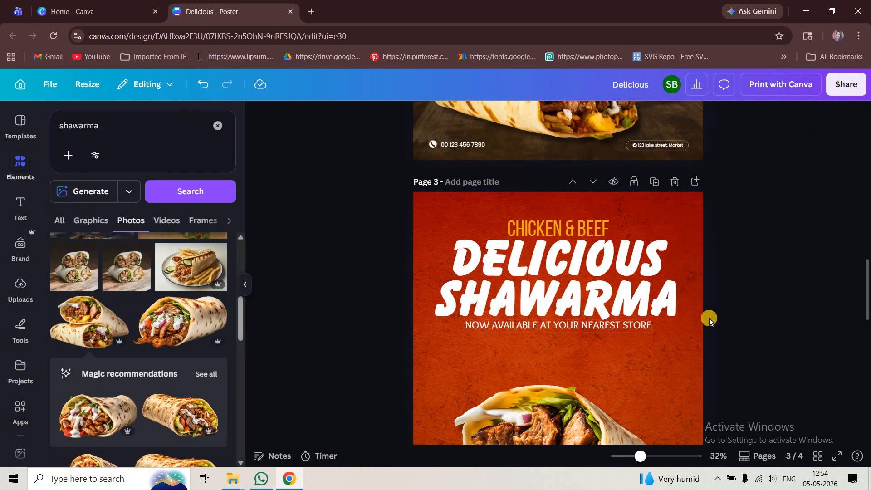
Search the graphics for "grunge texture" and place a speckled grunge graphic over the first half of the headline
scroll(709, 319, "down", 2, "ctrl")
left_click(40, 135)
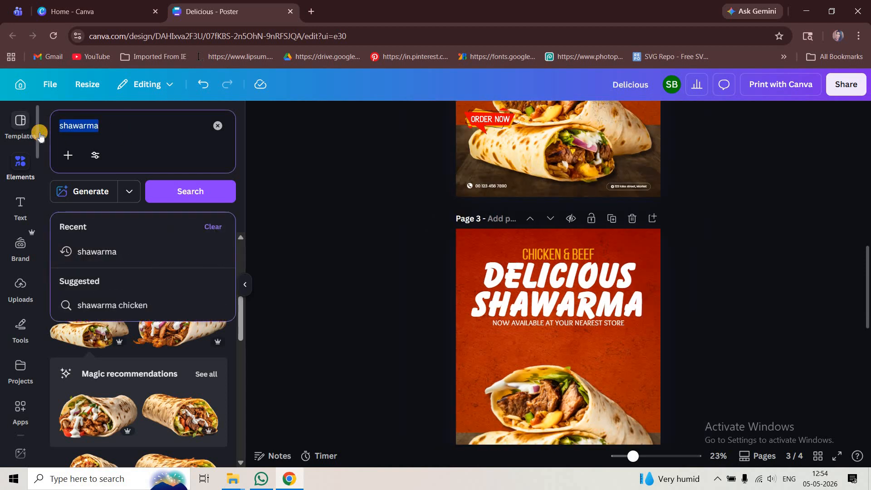
type("gru")
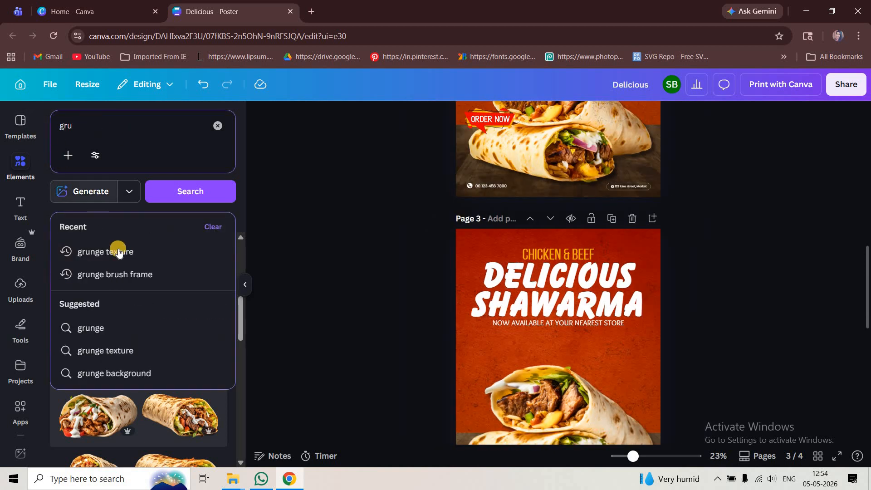
key("Return")
scroll(140, 273, "down", 3)
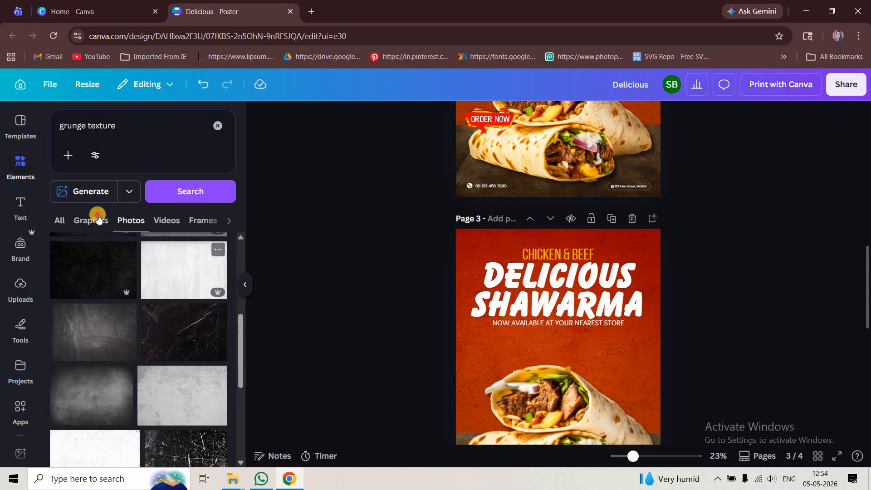
scroll(176, 372, "down", 3)
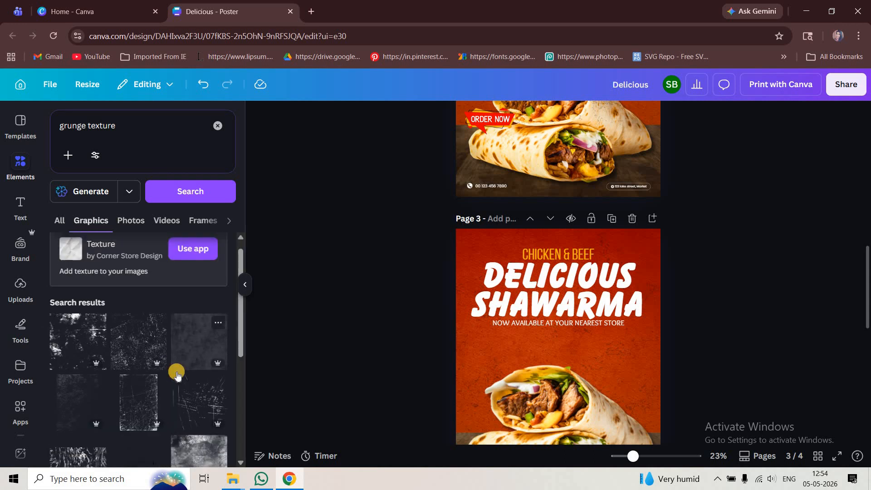
scroll(176, 372, "down", 5)
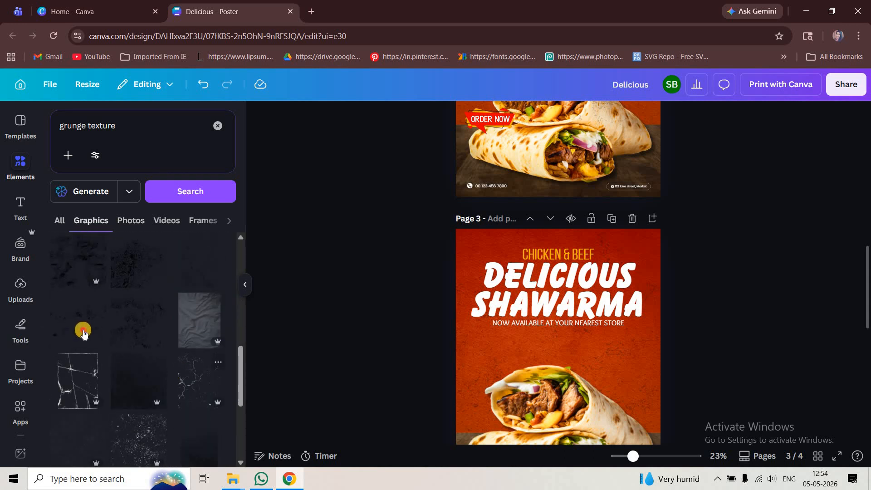
left_click_drag(600, 339, 553, 276)
Bring the grunge graphic to the front and colour it dark red from the document colours
right_click(472, 279)
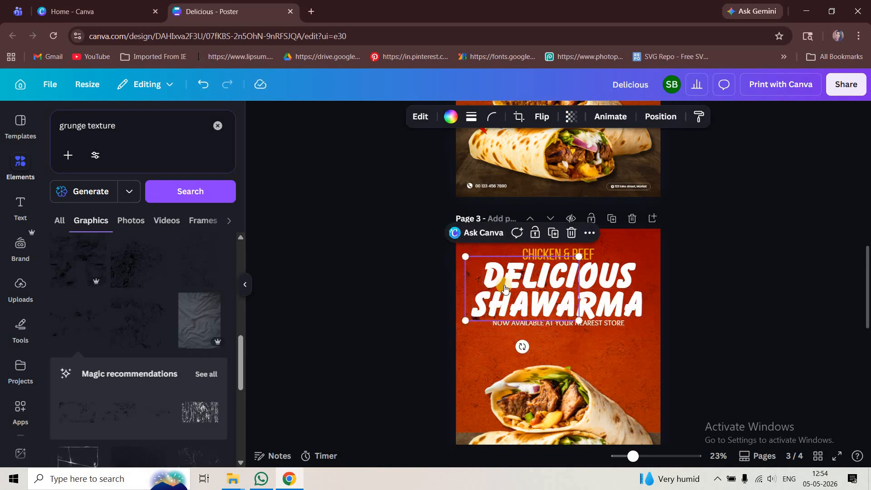
left_click(620, 286)
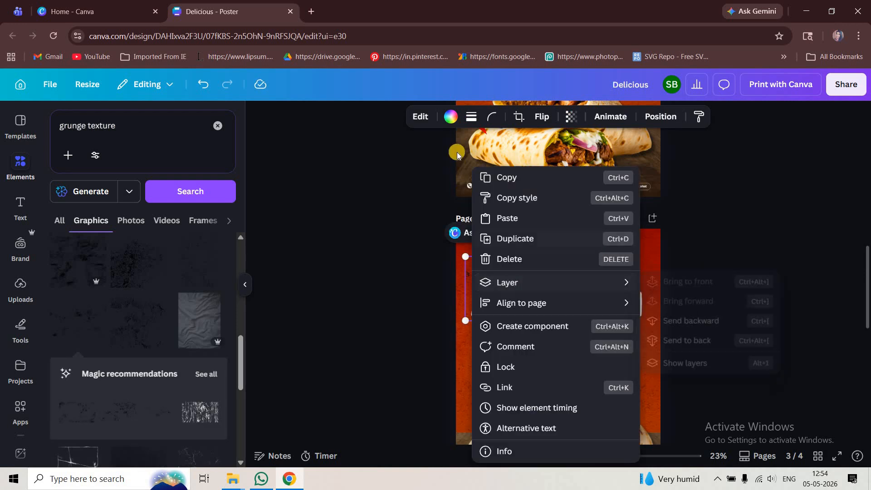
left_click(294, 244)
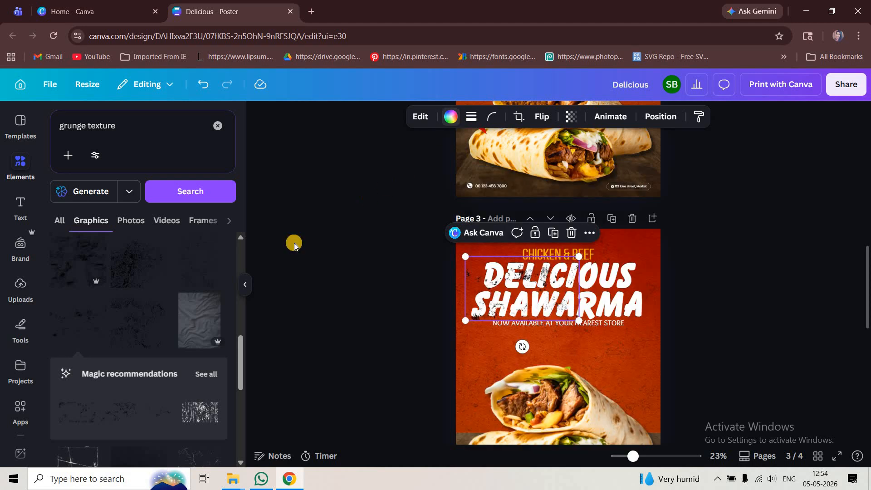
left_click(450, 116)
left_click(112, 200)
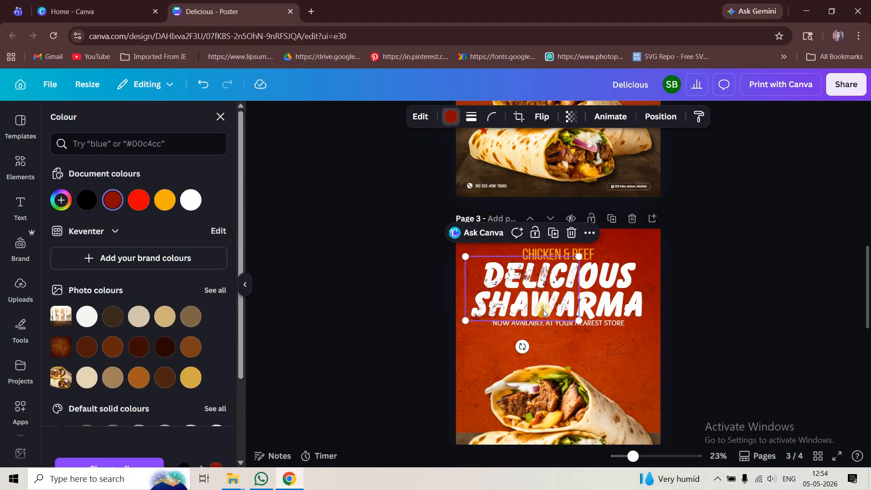
Duplicate the dark red grunge graphic and place the copy over the second half of the headline
scroll(534, 296, "up", 3)
left_click_drag(530, 292, 727, 291)
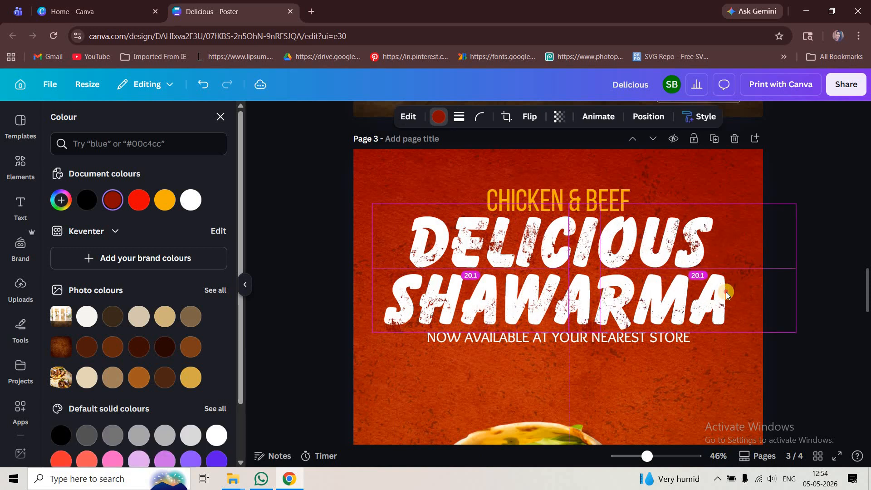
left_click_drag(461, 282, 461, 282)
left_click(333, 228)
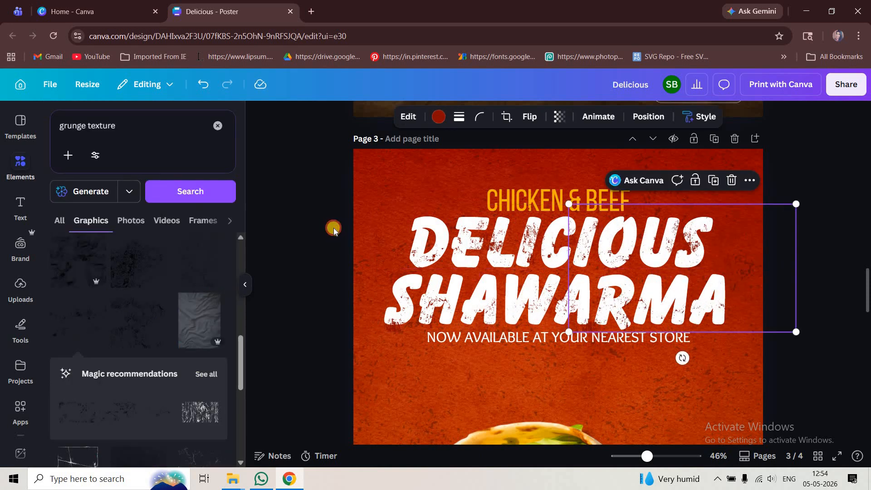
Bring the "CHICKEN & BEEF" and "NOW AVAILABLE AT YOUR NEAREST STORE" lines to the front, above the grunge graphics
left_click(563, 318)
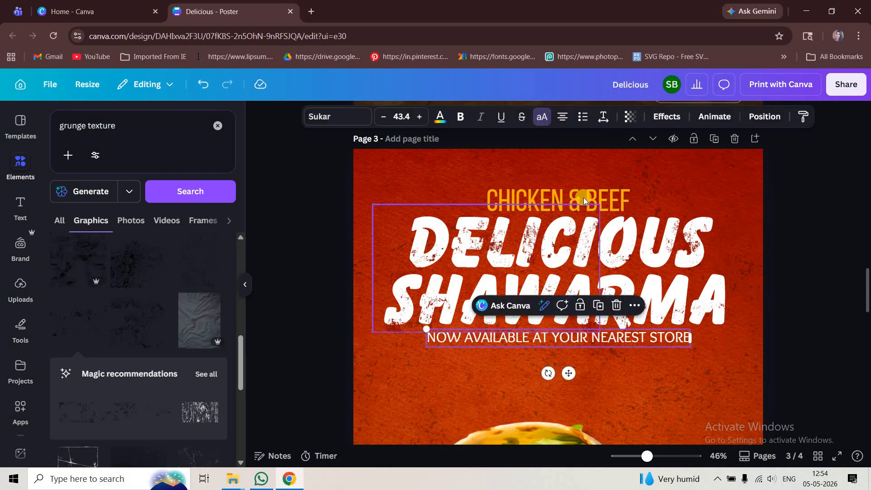
left_click(583, 198, "shift")
right_click(583, 197)
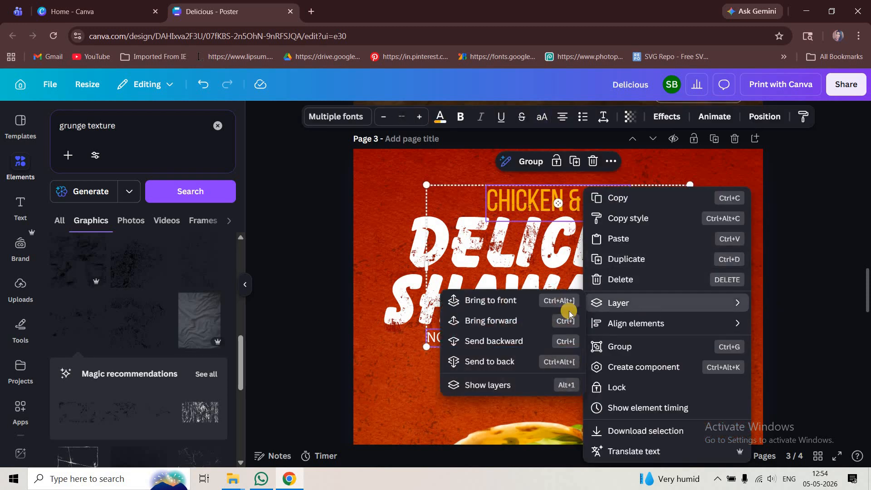
mouse_move(635, 303)
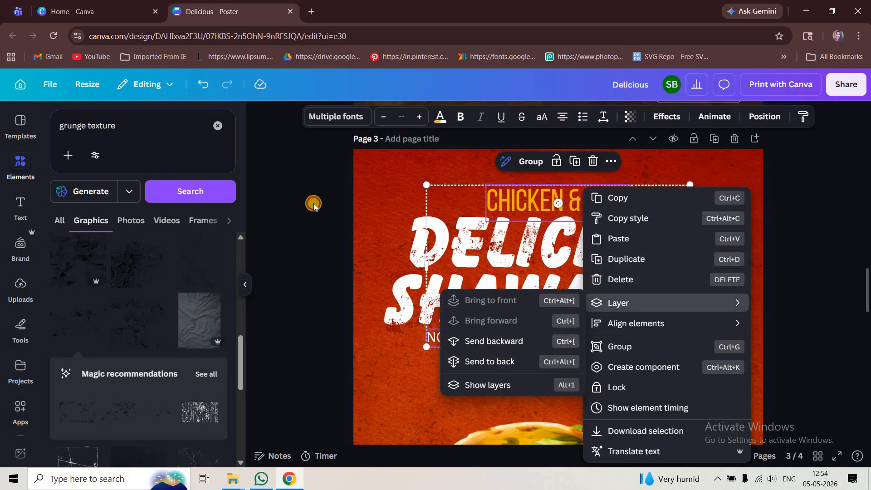
Lock the background images and shawarma photo on page 3
left_click_drag(319, 174, 783, 360)
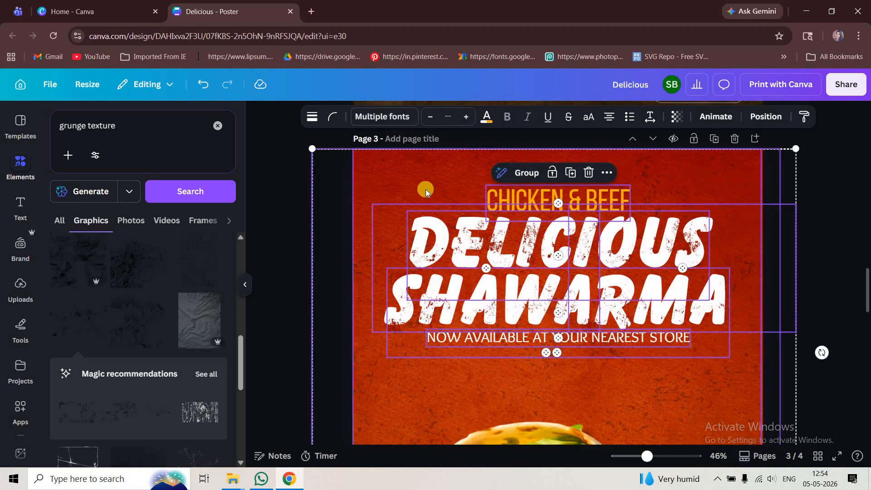
left_click(330, 200)
left_click(499, 322)
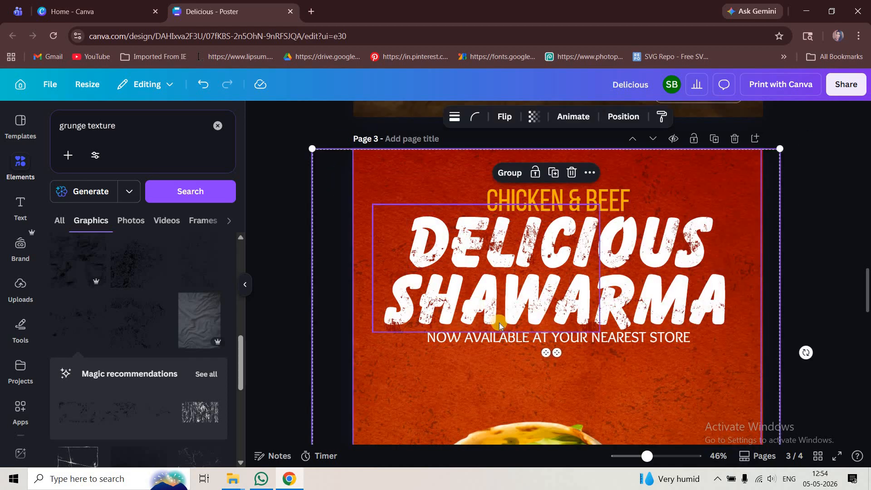
scroll(499, 323, "down", 5)
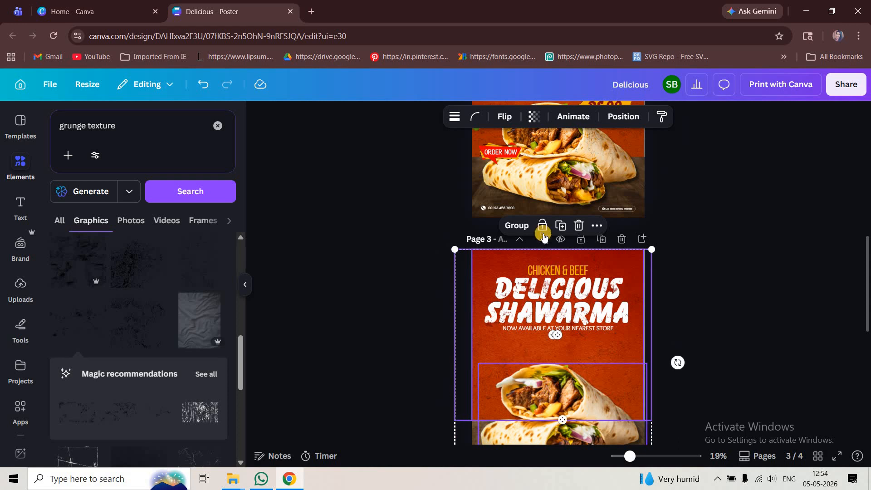
Group the headline, both supporting lines and the grunge graphics, and tilt the group slightly counter-clockwise
left_click_drag(436, 261, 671, 326)
key("ctrl+g")
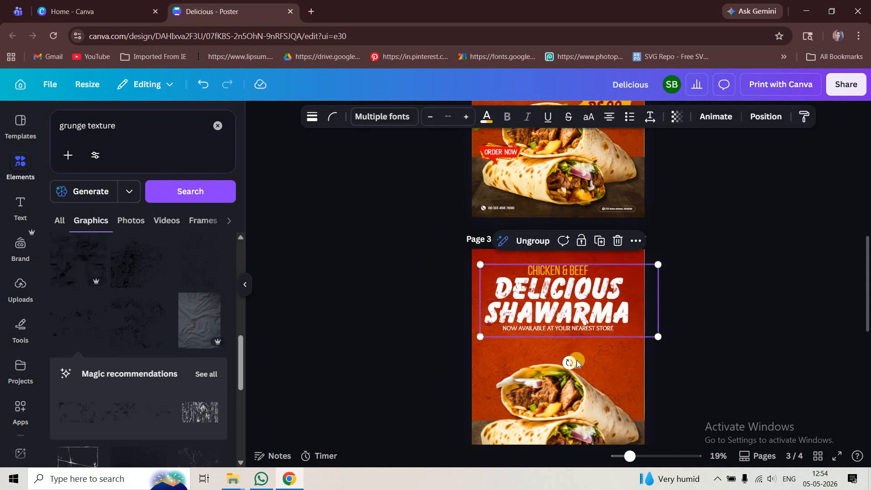
left_click_drag(570, 363, 575, 362)
left_click_drag(576, 312, 571, 312)
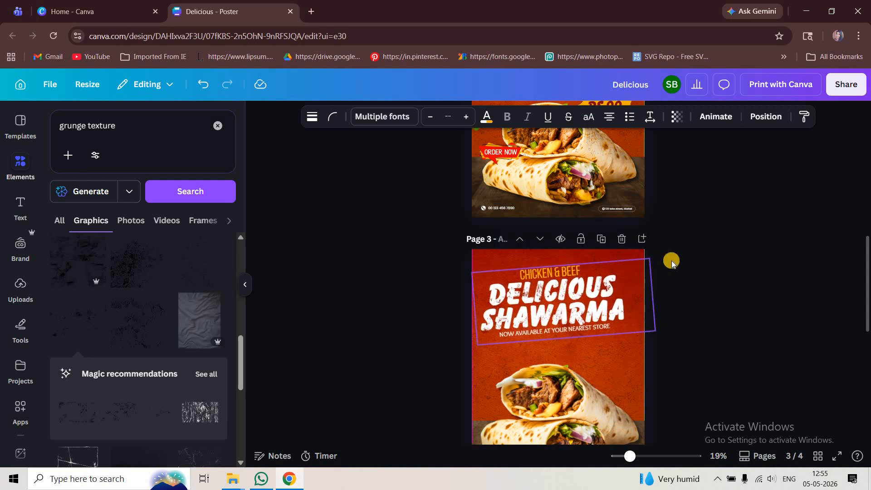
Enlarge the tilted headline group slightly and lower it a little towards the shawarma photo
left_click_drag(659, 259, 660, 256)
left_click_drag(592, 298, 591, 305)
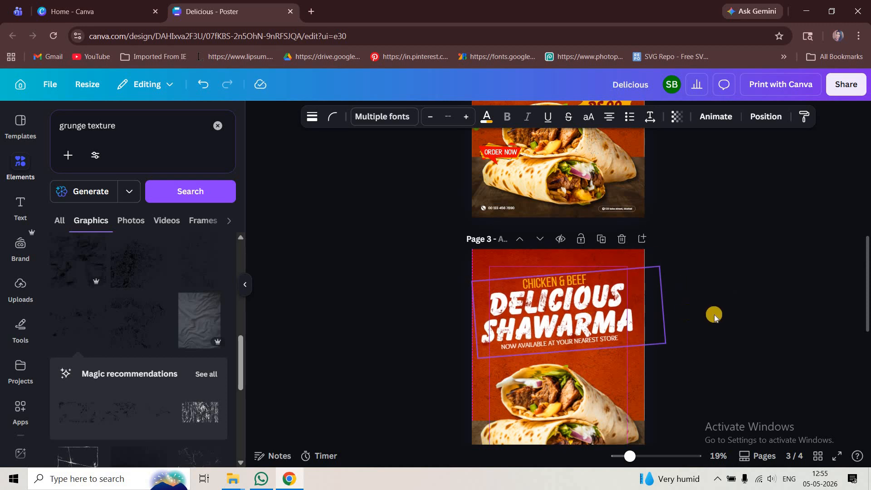
left_click(692, 389)
Replace the "grunge texture" search with an element search for "order now"
scroll(734, 362, "up", 3)
scroll(756, 351, "down", 1)
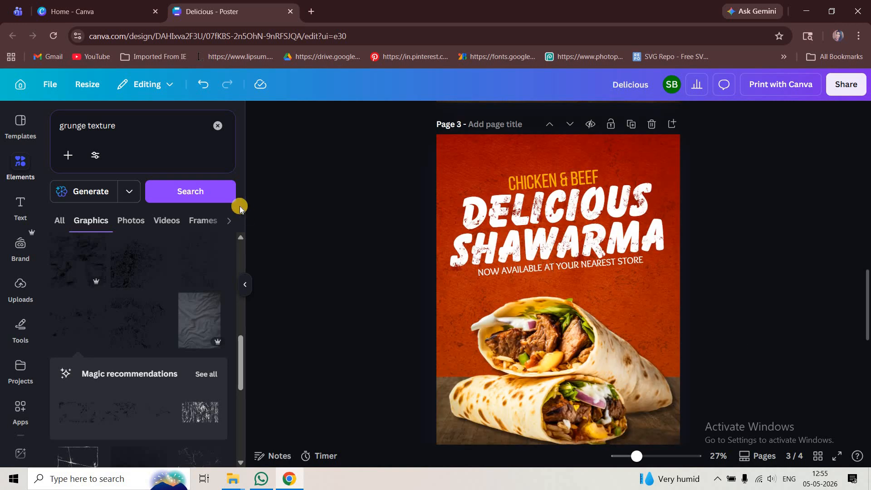
left_click(170, 127)
key("ctrl+a")
key("BackSpace")
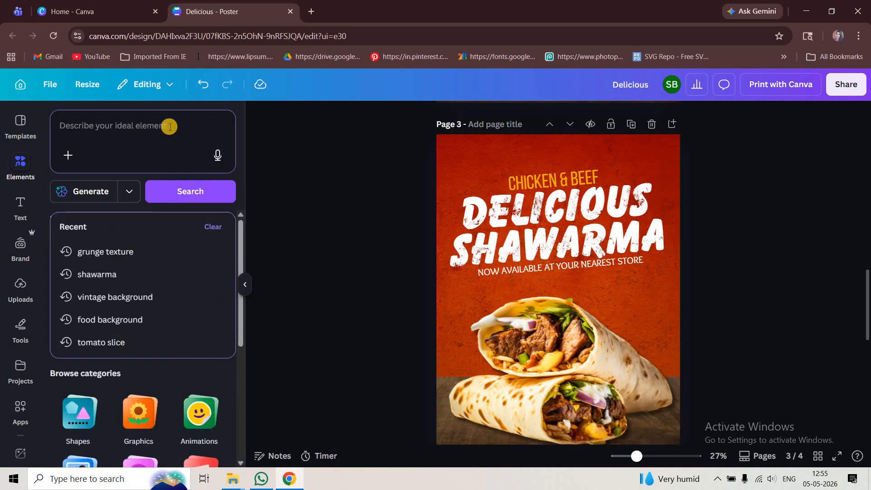
type("order")
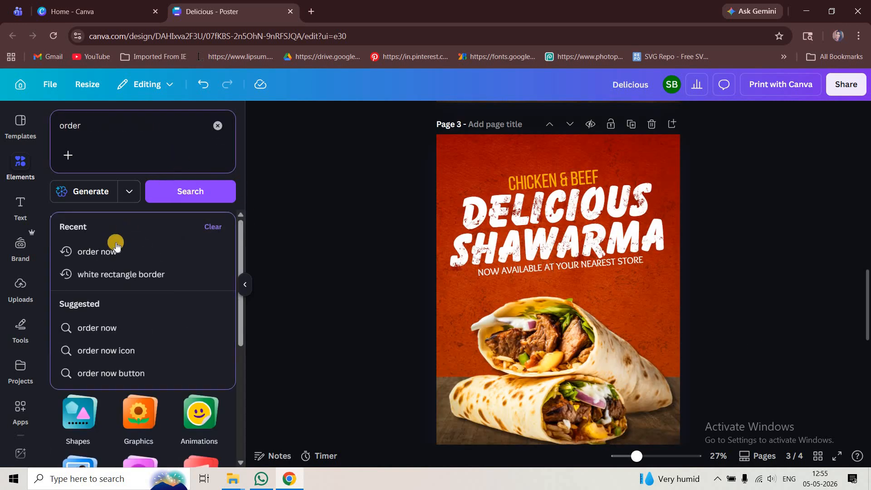
left_click(97, 252)
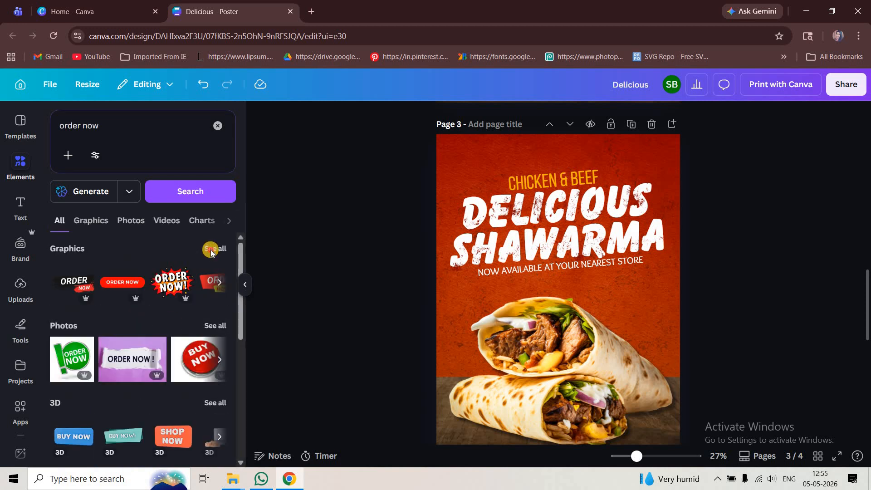
Add the red and yellow "ORDER NOW" speech-tag graphic, enlarge it slightly and place it over the left side of the shawarma photo
scroll(193, 357, "down", 8)
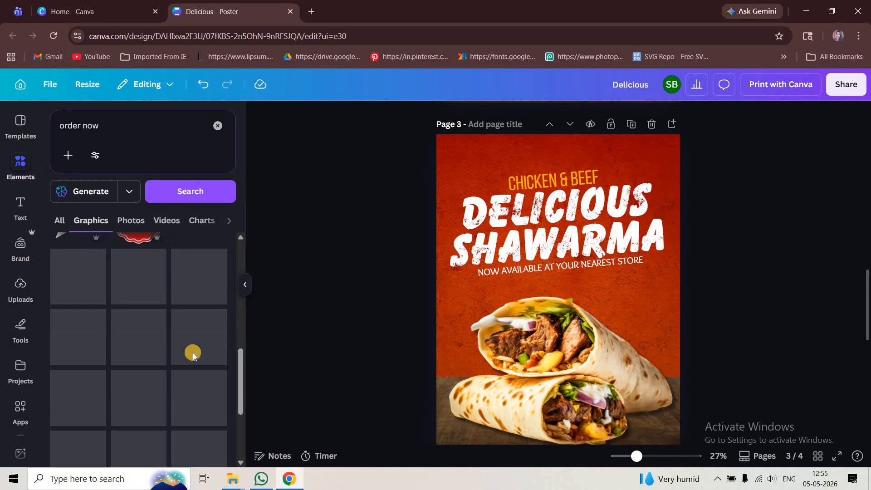
scroll(515, 357, "down", 1)
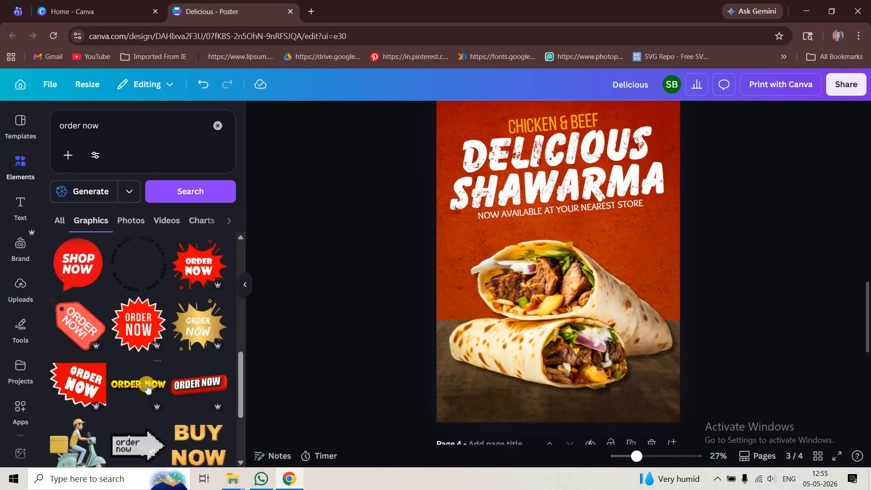
scroll(165, 363, "down", 2)
scroll(165, 364, "down", 3)
left_click(199, 258)
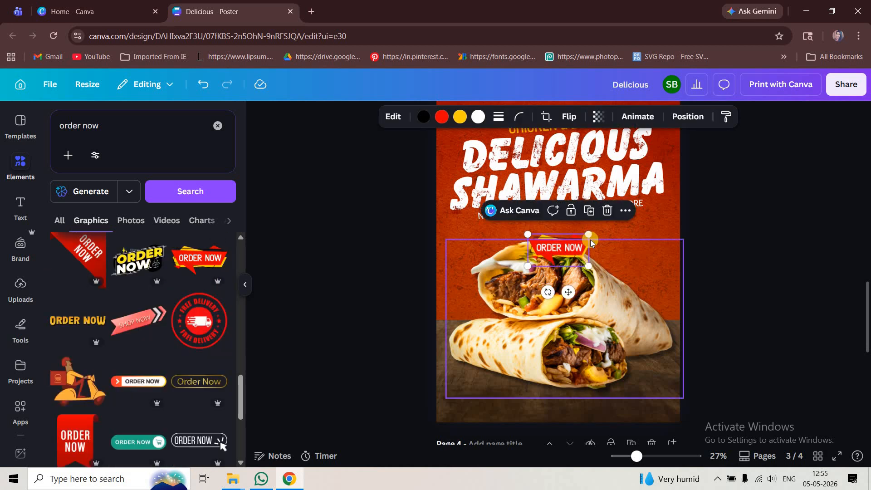
left_click_drag(589, 235, 604, 227)
left_click_drag(539, 237, 481, 312)
Search the graphics for "tag" and add the yellow starburst to page 3
left_click_drag(122, 127, 1, 118)
type("tag")
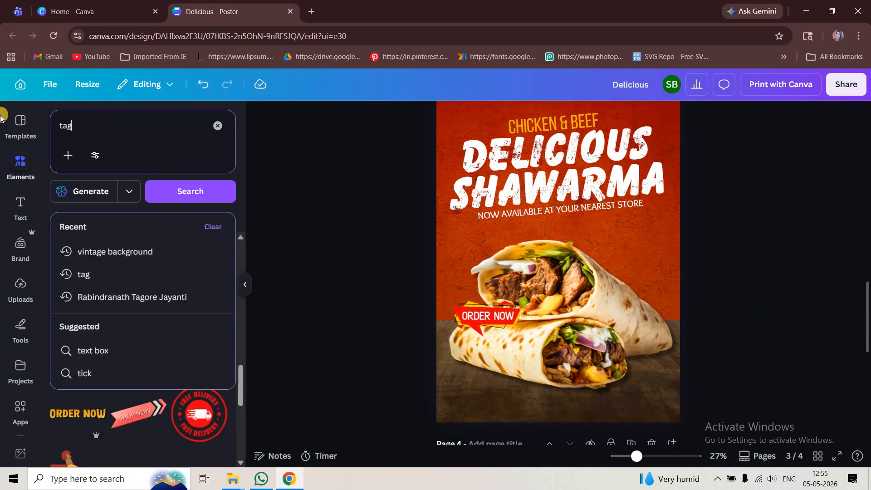
key("Return")
scroll(142, 390, "down", 2)
scroll(141, 389, "down", 3)
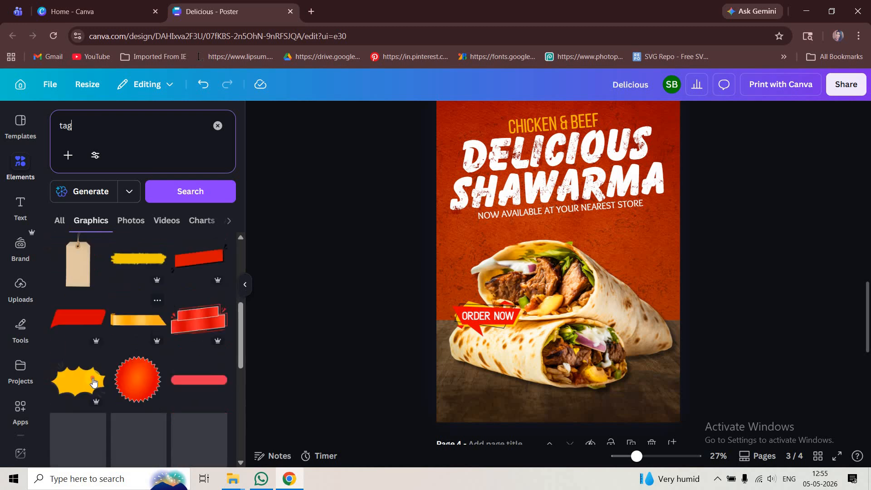
left_click(78, 373)
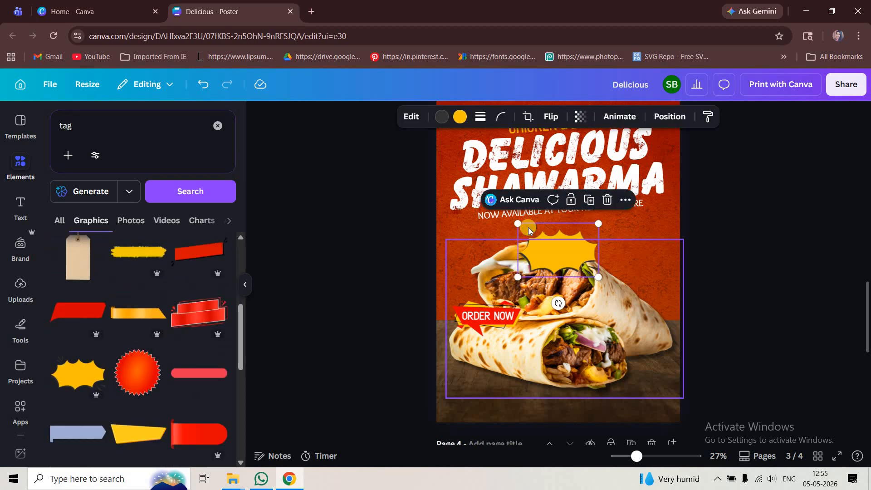
Recolour the starburst's dark accents white and move it above the right side of the shawarma photo
left_click(441, 117)
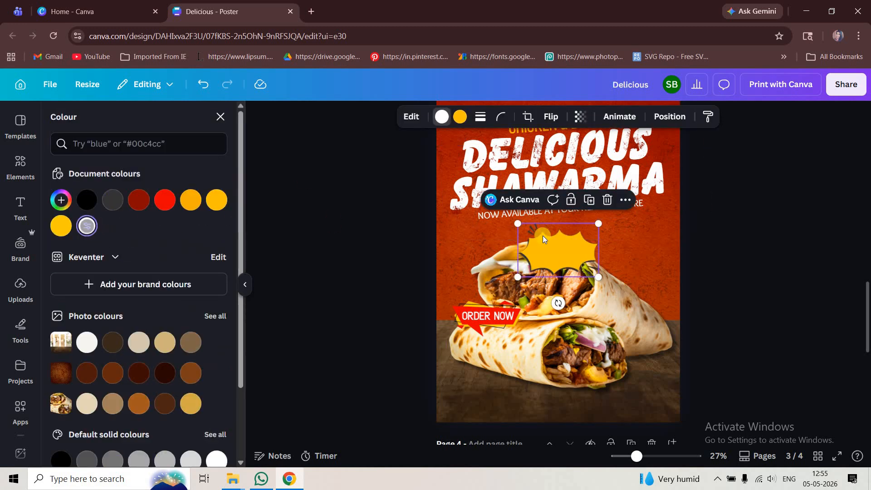
left_click_drag(542, 236, 615, 235)
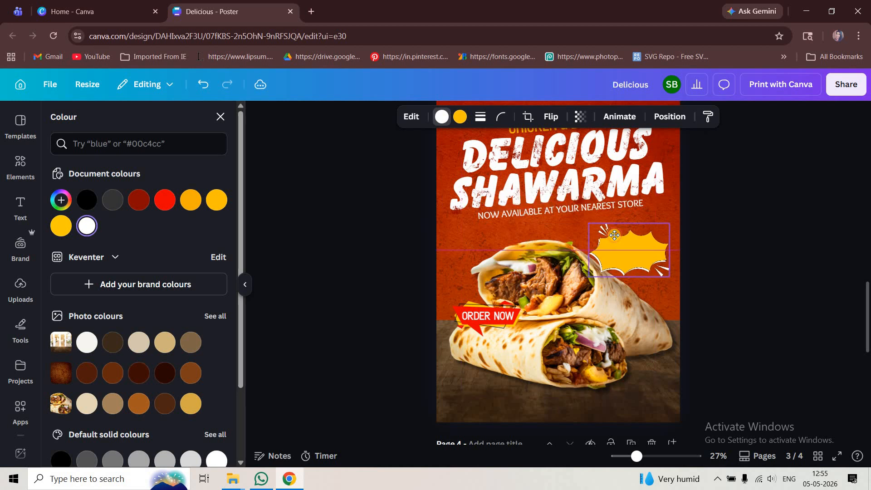
left_click(721, 295)
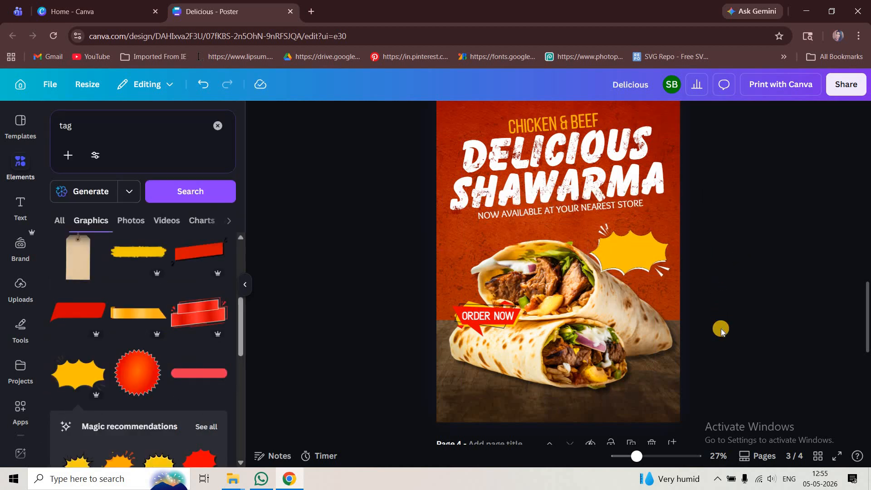
Copy the "rs.99" text from page 4 to page 3, enlarge it and place it on the yellow starburst
scroll(626, 347, "down", 4)
scroll(554, 309, "down", 1)
left_click(543, 317)
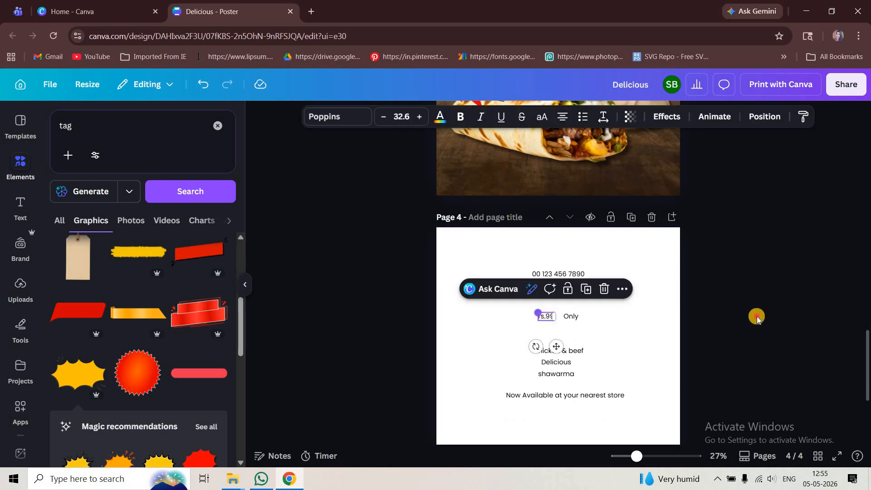
left_click(758, 319)
scroll(758, 320, "up", 5)
key("ctrl+v")
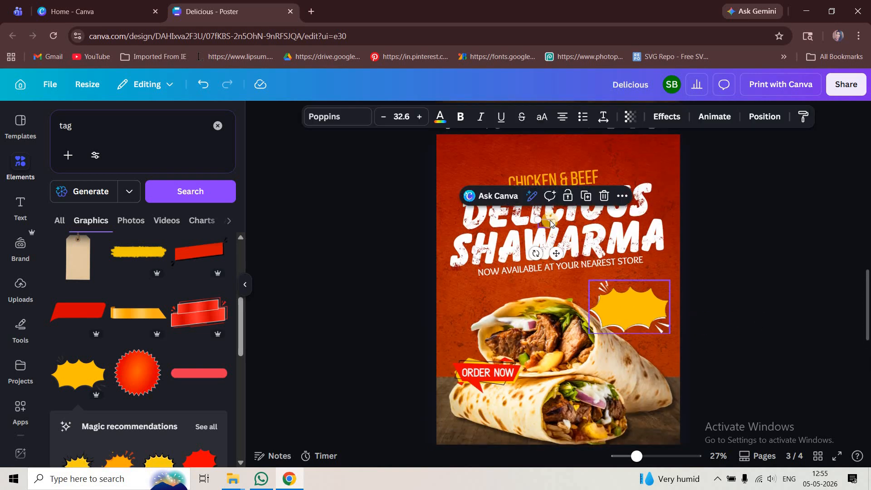
left_click_drag(577, 239, 581, 240)
left_click_drag(566, 232, 636, 309)
Style the price text in dark red Balloon Extra Bold and enlarge it to size 110
left_click(439, 117)
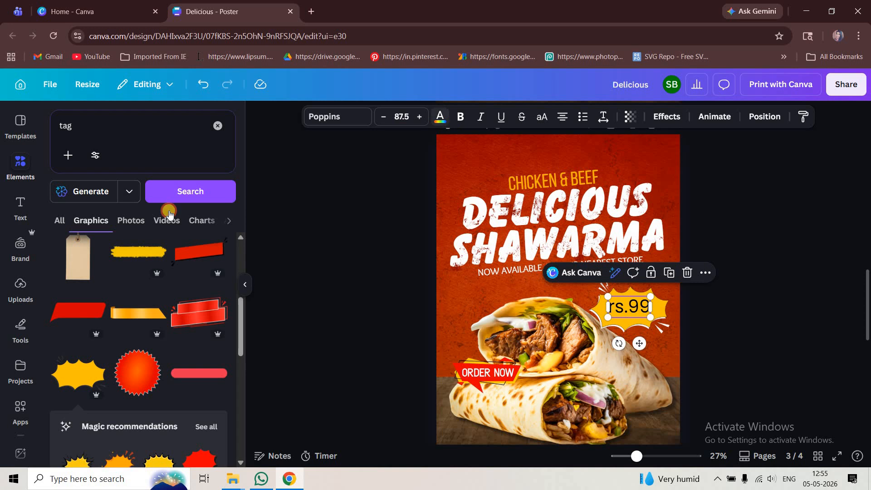
left_click(327, 126)
left_click(199, 170)
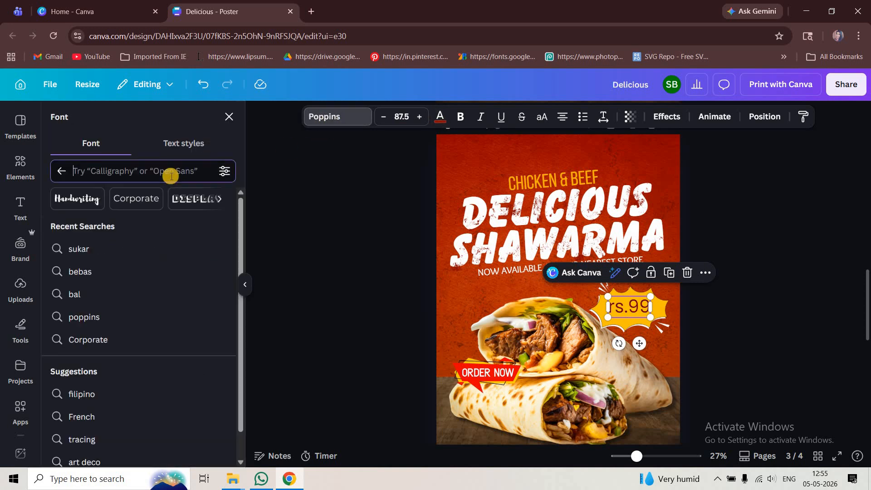
type("bal")
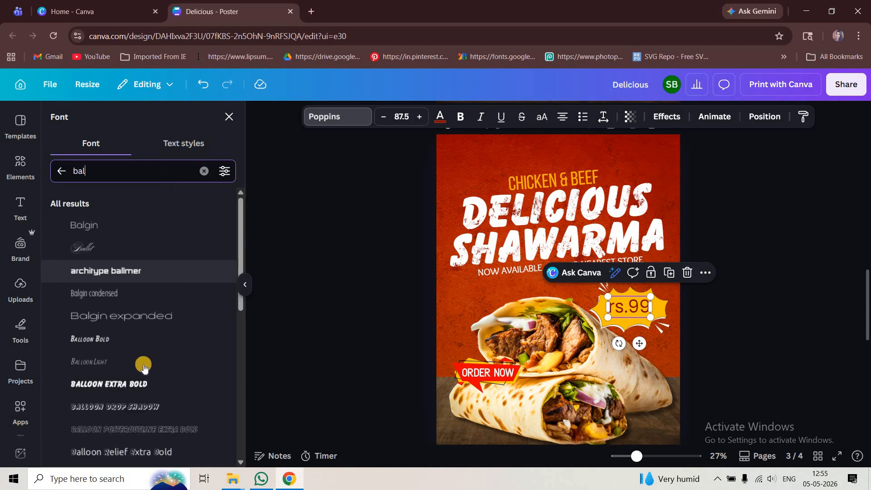
left_click(138, 384)
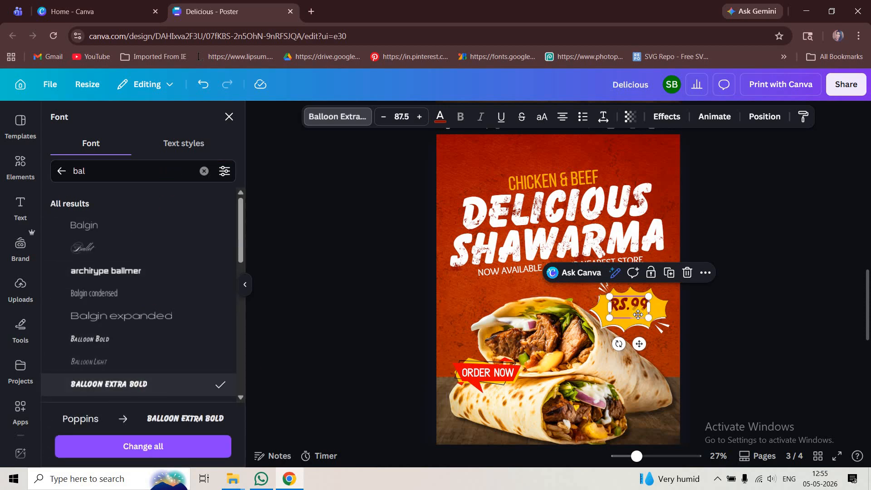
scroll(639, 315, "up", 4)
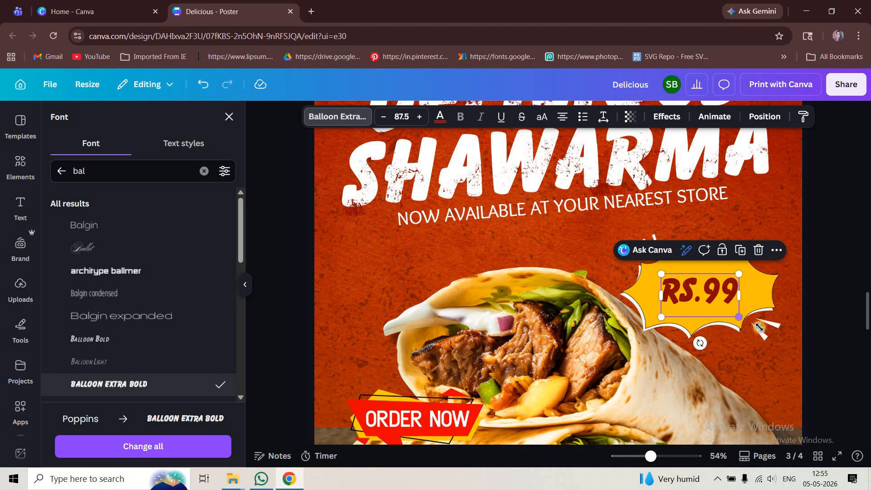
left_click_drag(740, 317, 759, 327)
Duplicate the price text, change the copy to "ONLY", shrink it to about size 38.8 and place it above the "99"
left_click_drag(721, 304, 687, 259)
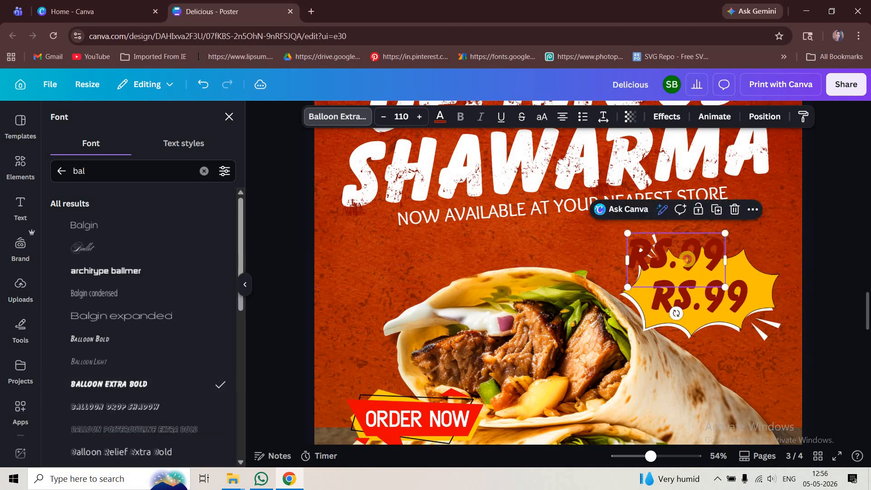
double_click(689, 259)
type("ONLY")
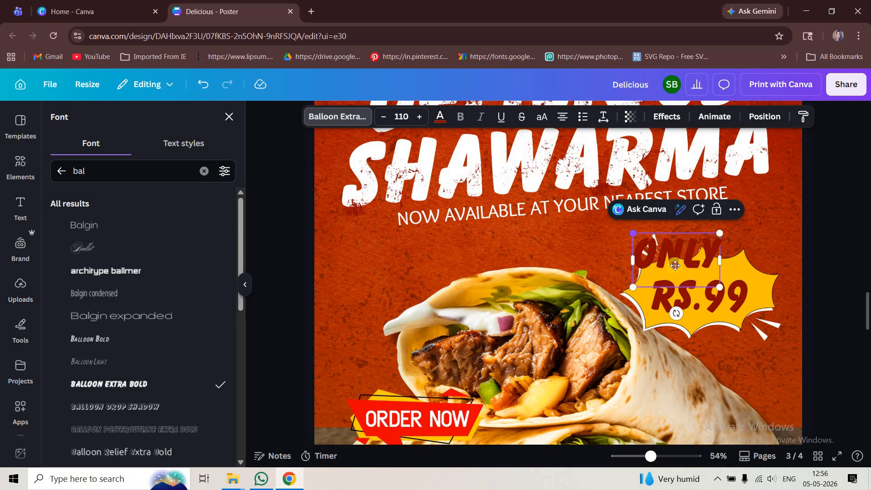
left_click_drag(633, 233, 689, 270)
left_click_drag(717, 312, 738, 308)
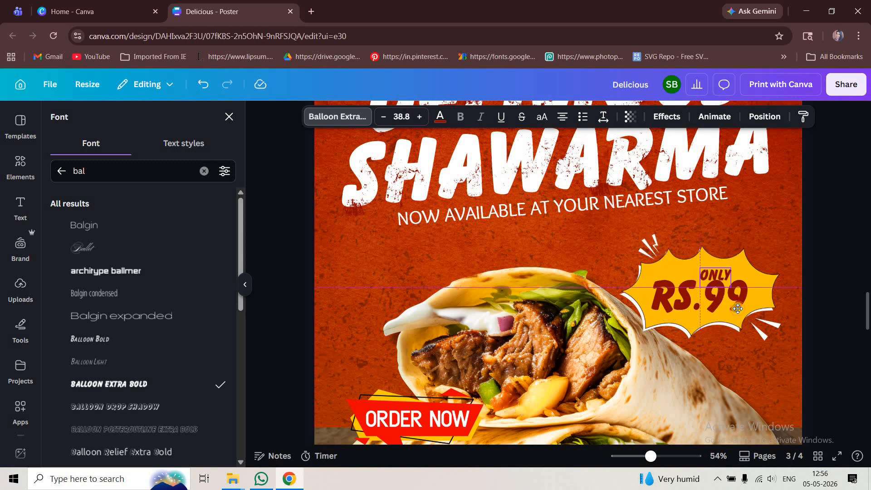
scroll(786, 325, "down", 3)
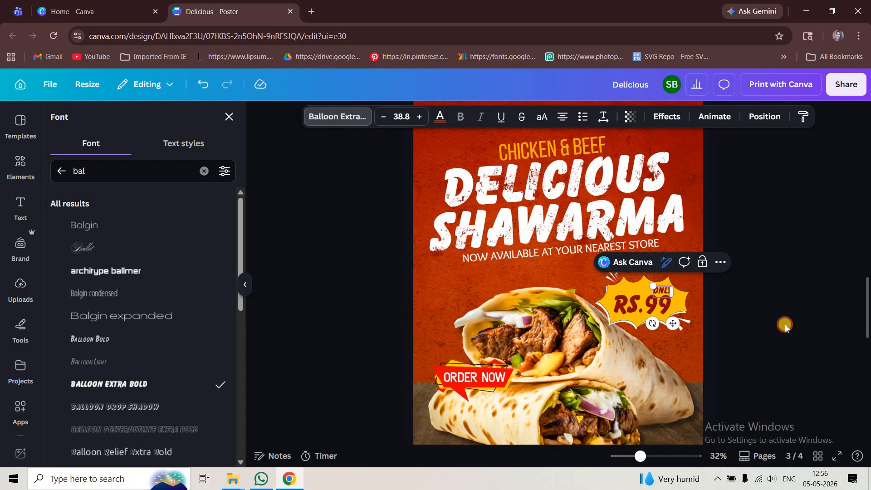
left_click(778, 323)
Copy the phone number and street address lines from page 4 and paste them onto page 3
scroll(777, 322, "down", 2)
scroll(749, 339, "down", 2)
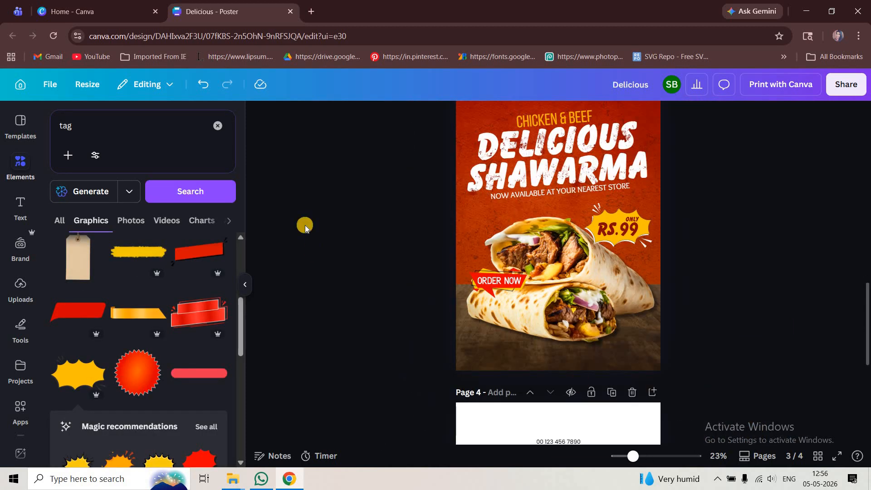
scroll(576, 288, "down", 4)
left_click(575, 277)
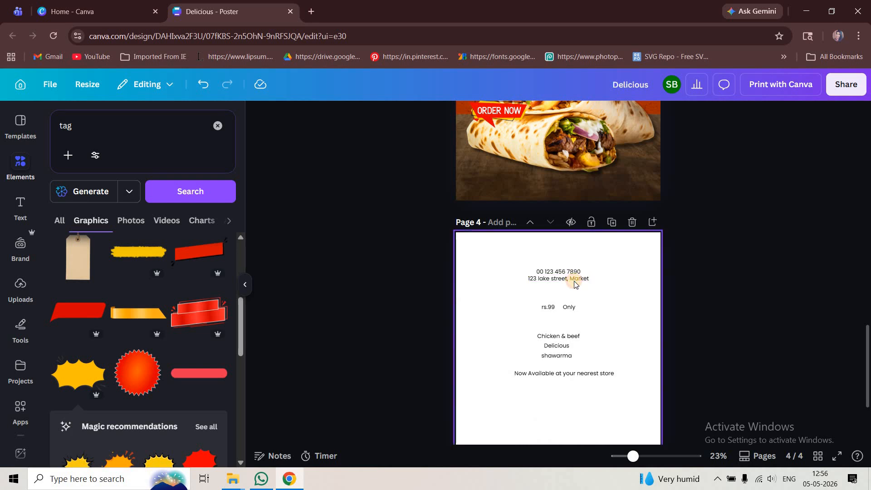
left_click(574, 276)
left_click(574, 272, "shift")
left_click(708, 265)
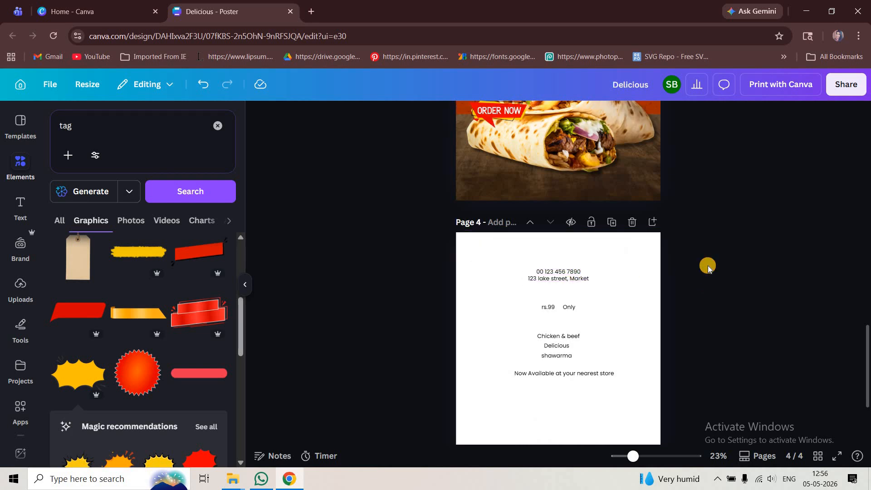
scroll(730, 229, "up", 2)
scroll(752, 255, "up", 3)
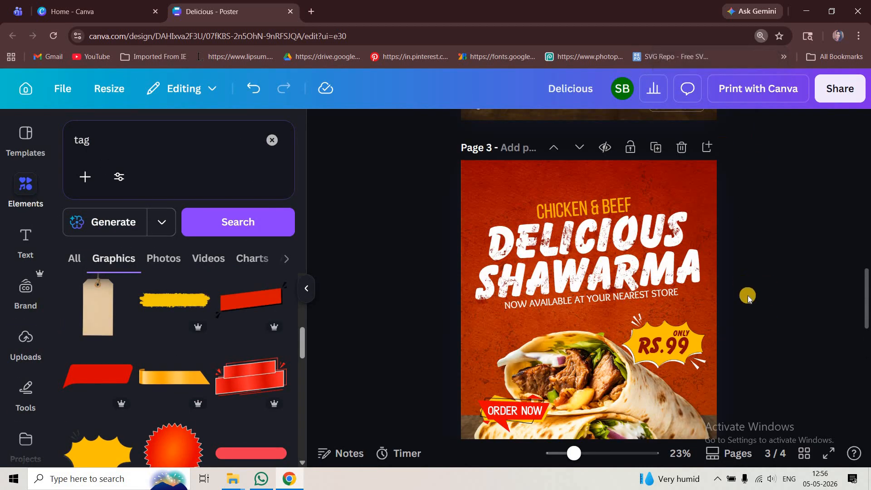
scroll(672, 340, "down", 3)
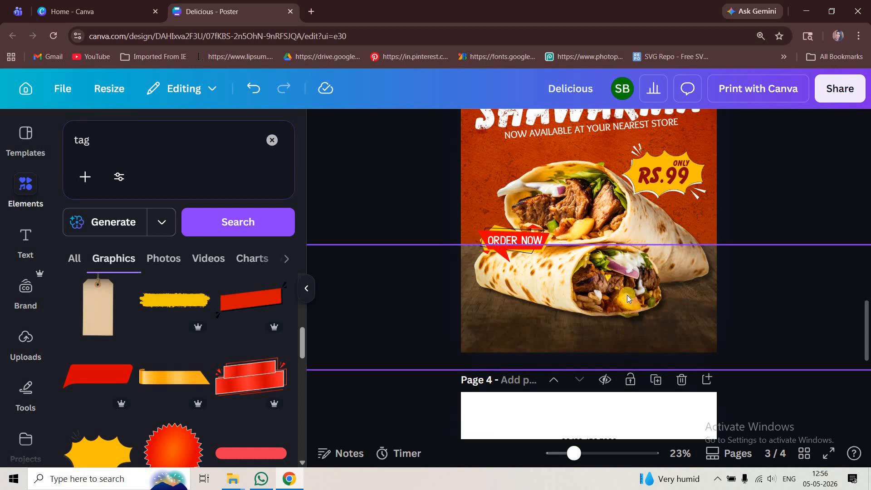
key("ctrl+v")
Place the phone number at the poster's lower-left edge and the street address at its lower-right edge
left_click(559, 268)
left_click(579, 227)
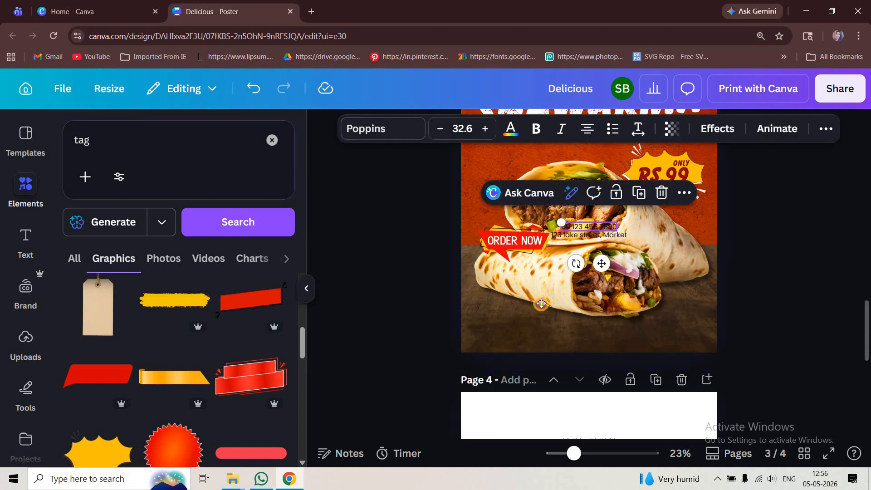
left_click_drag(542, 303, 498, 335)
left_click_drag(649, 327, 664, 338)
Colour both the phone number and street address text white
left_click_drag(473, 337, 676, 338)
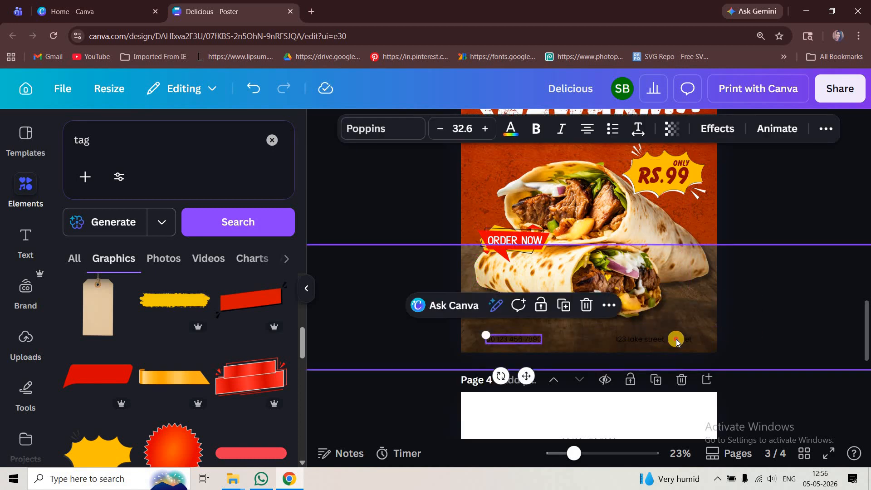
left_click(84, 267)
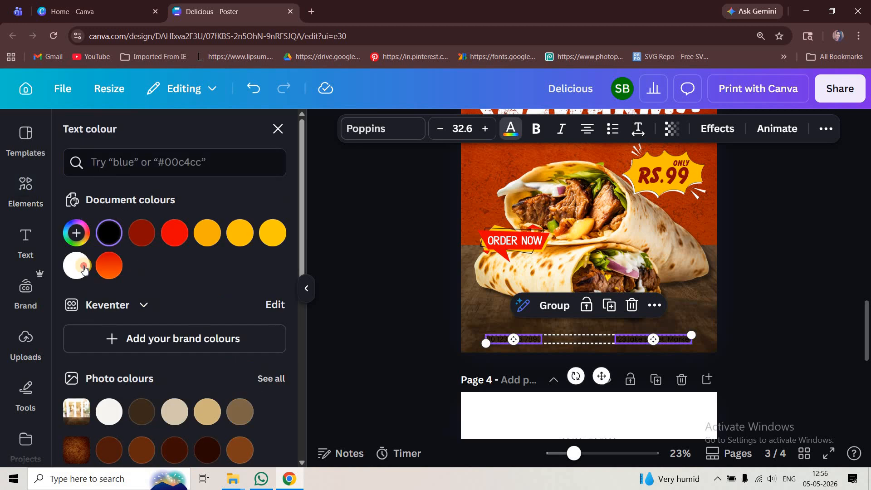
left_click(786, 295)
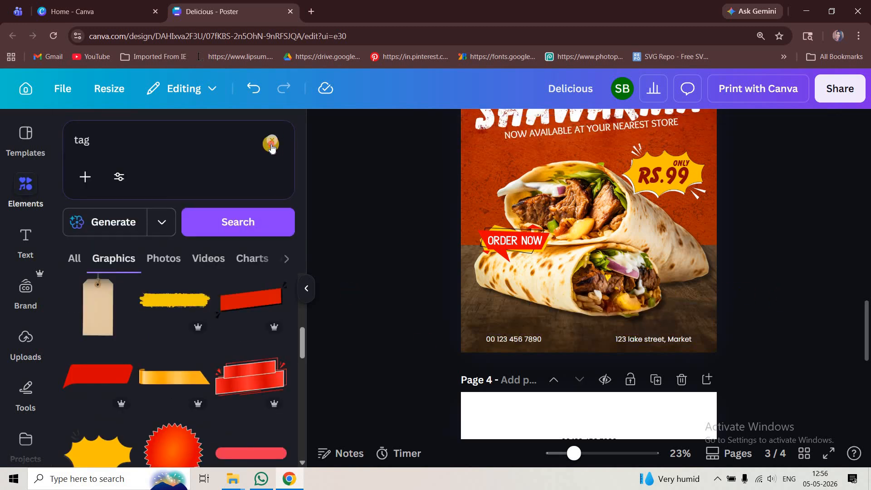
Search the elements for "call" to find a phone icon
left_click(210, 146)
type("call")
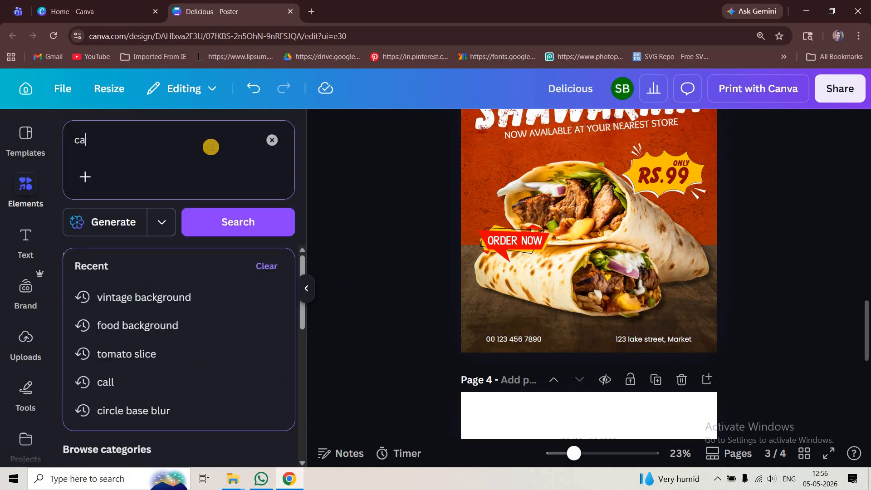
key("Return")
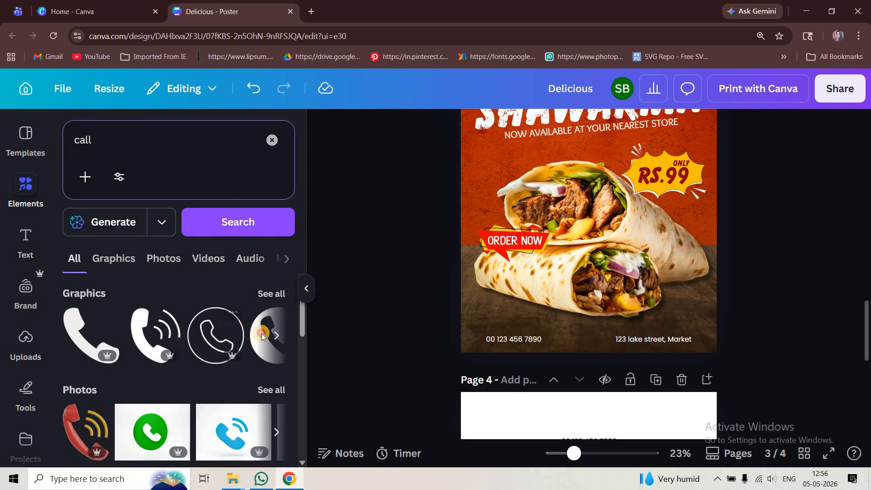
Add the solid black round phone icon to the poster on page 3 and colour it white
left_click(276, 336)
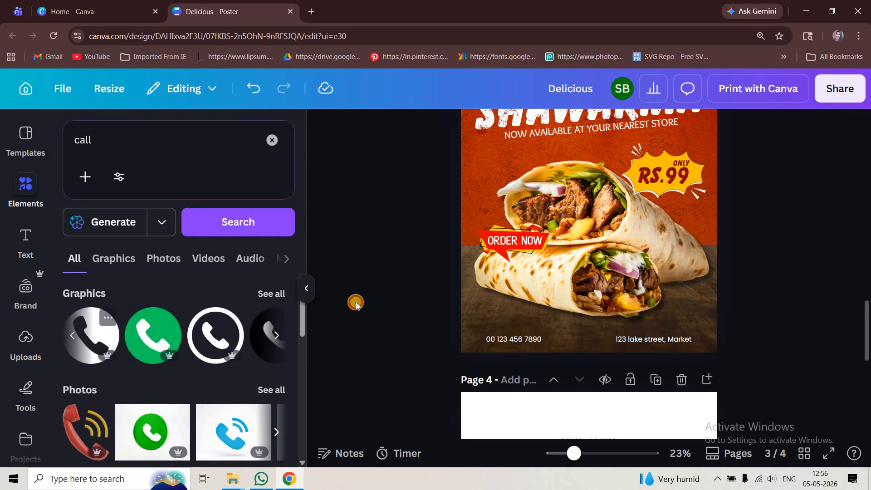
left_click_drag(594, 207, 564, 289)
left_click(450, 126)
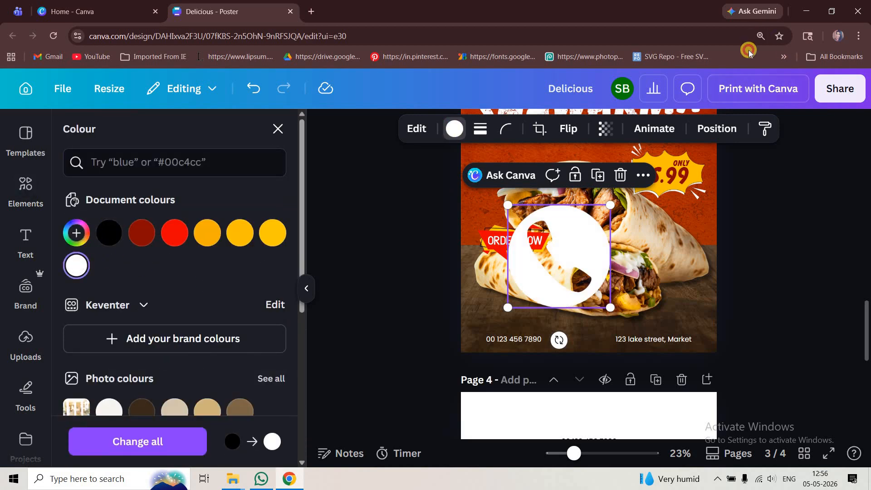
Shrink the white phone icon to text height and place it directly before the phone number, aligning the number with it
left_click(761, 36)
left_click(716, 60)
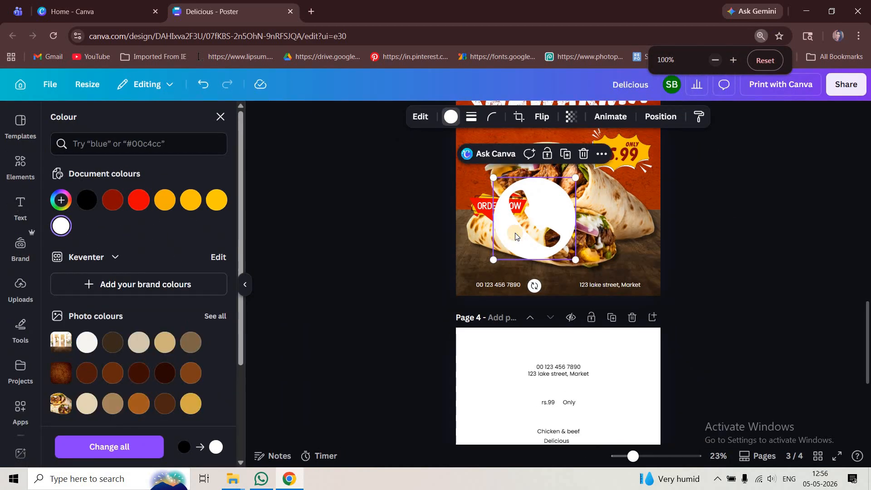
left_click(515, 232)
scroll(570, 196, "up", 2)
scroll(580, 173, "up", 2)
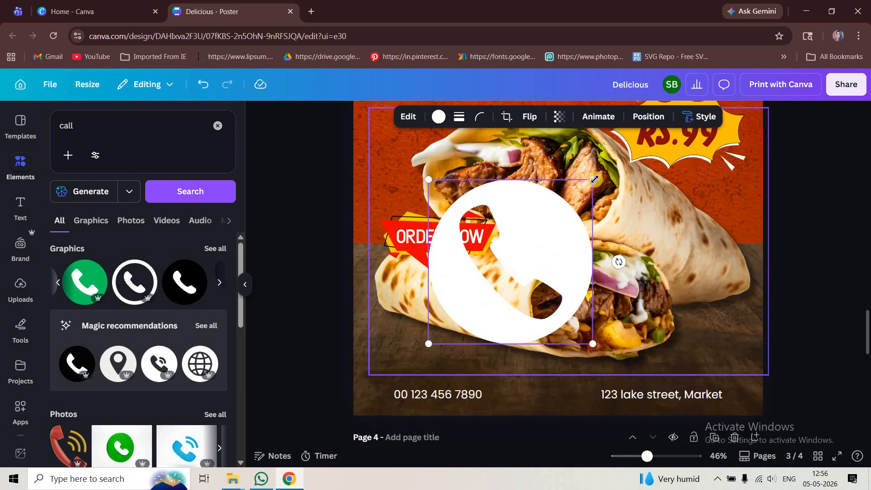
left_click_drag(591, 179, 412, 394)
left_click(404, 399)
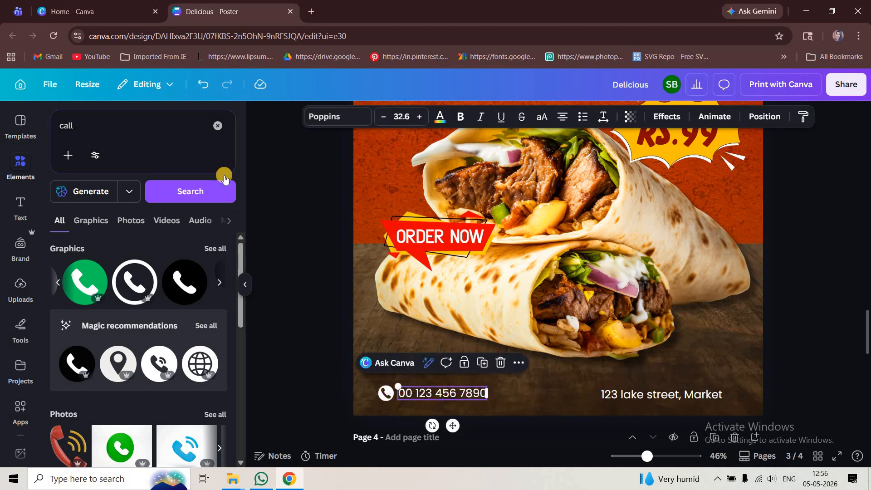
Add the recommended round location pin icon, shrink it to text height and place it just before the street address
left_click(154, 130)
left_click(122, 365)
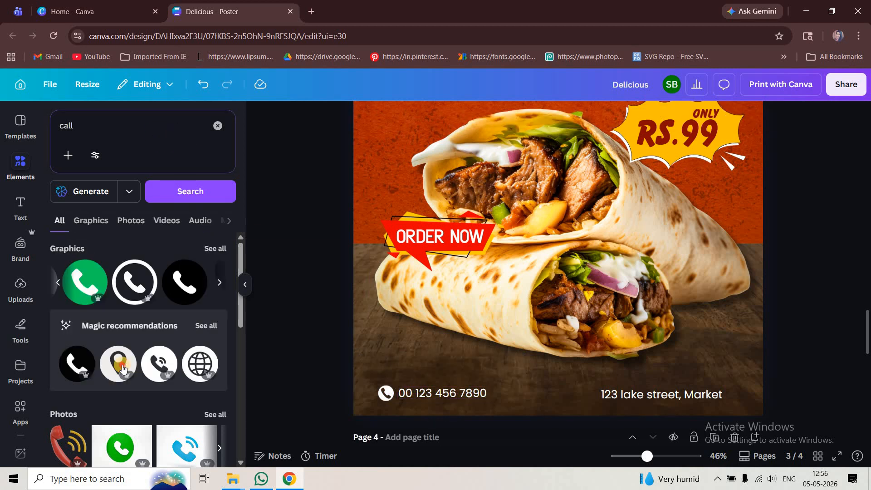
left_click_drag(615, 271, 617, 320)
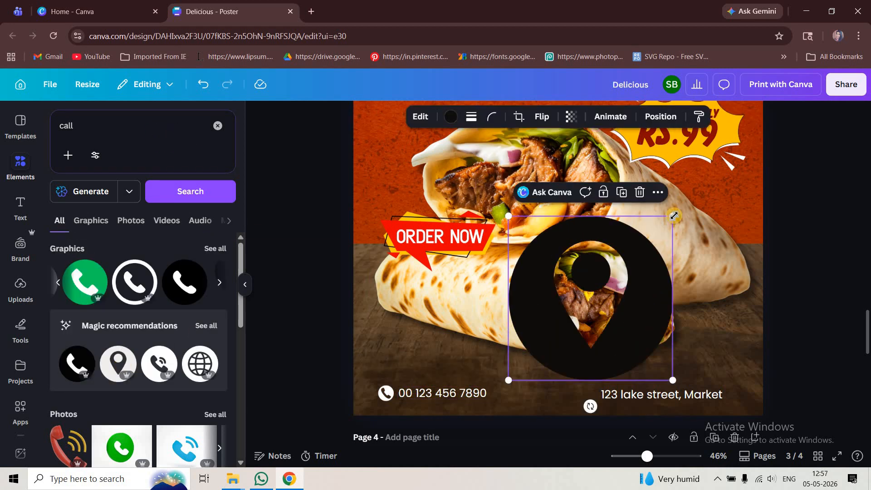
left_click_drag(673, 216, 513, 377)
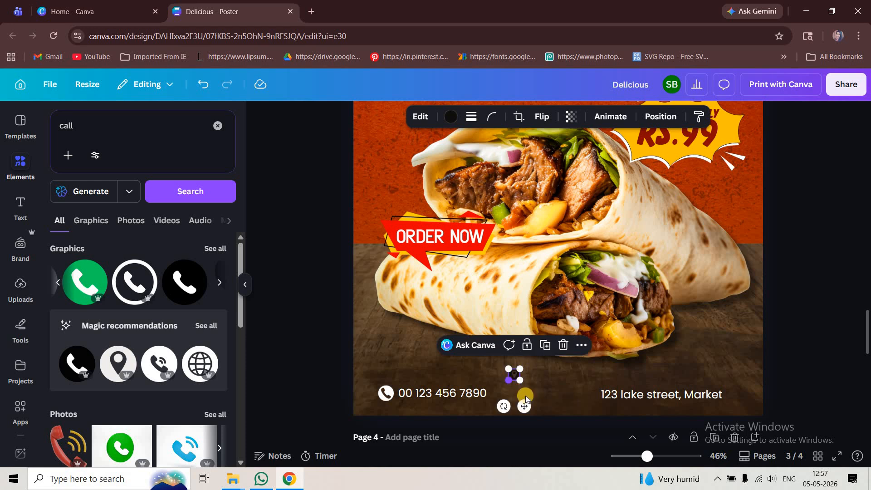
left_click_drag(525, 407, 597, 426)
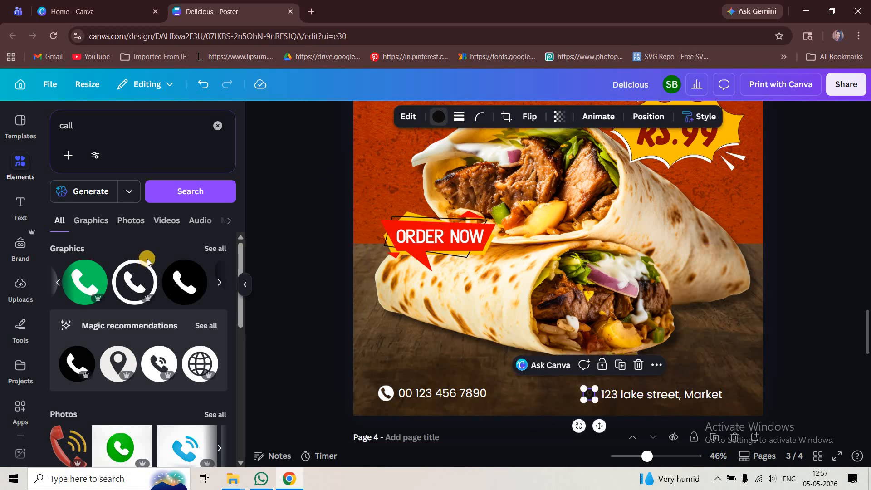
Colour the location pin icon white, reduce the street address text to size 29.9 and align it beside the icon
left_click(439, 117)
left_click(627, 399)
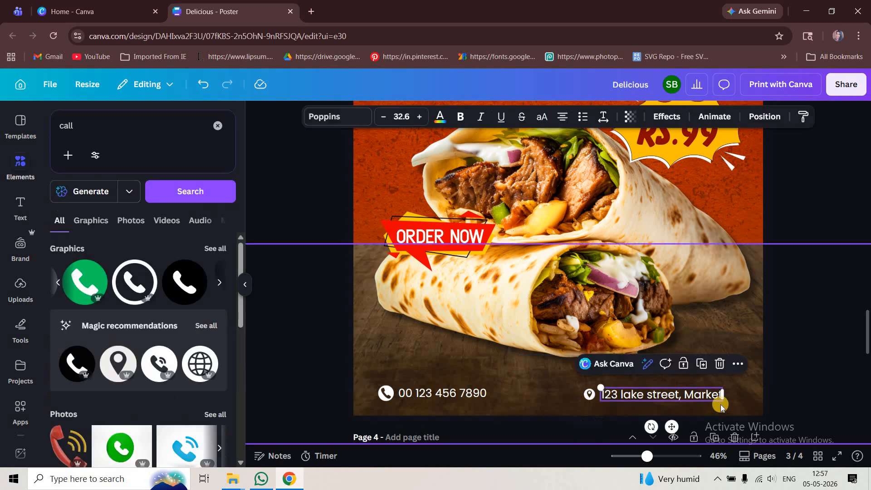
left_click_drag(722, 404, 711, 402)
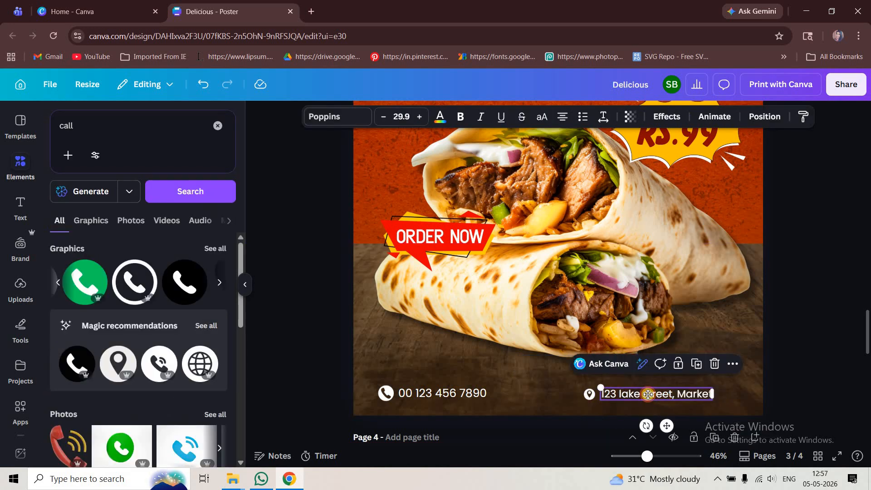
left_click_drag(649, 394, 648, 398)
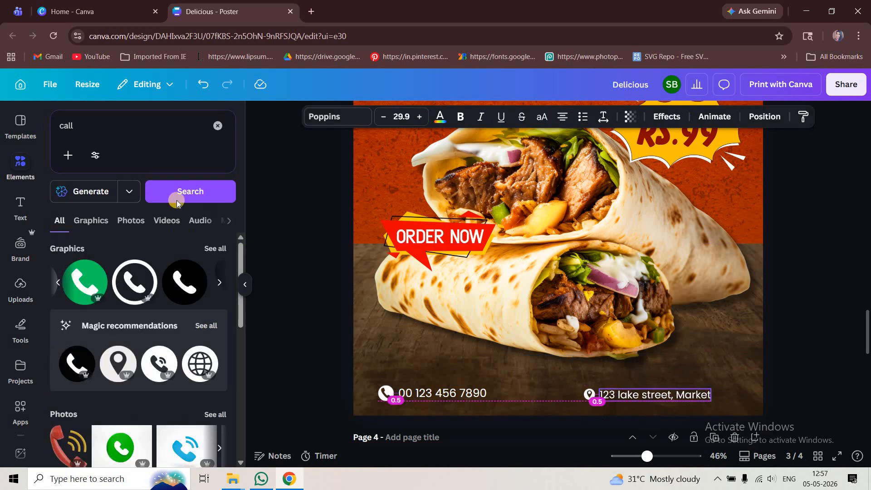
Add a rounded square shape with no fill and a white solid outline of weight 1
left_click(218, 125)
left_click(78, 413)
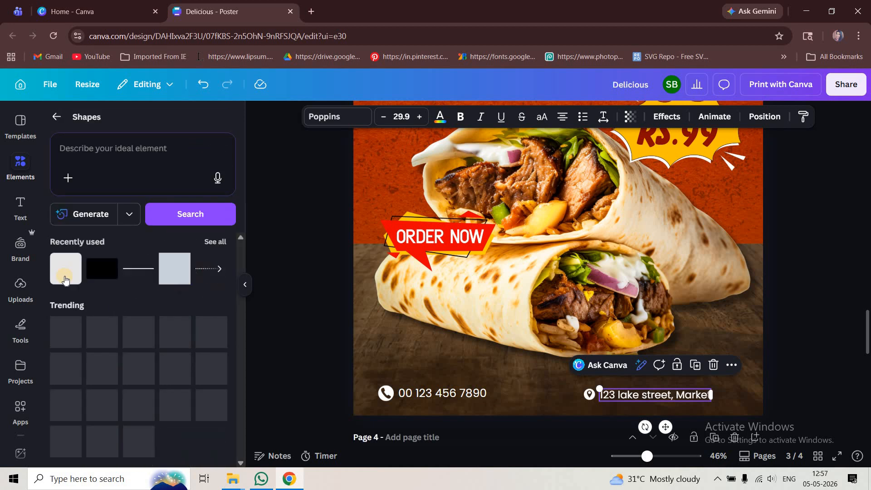
left_click(65, 280)
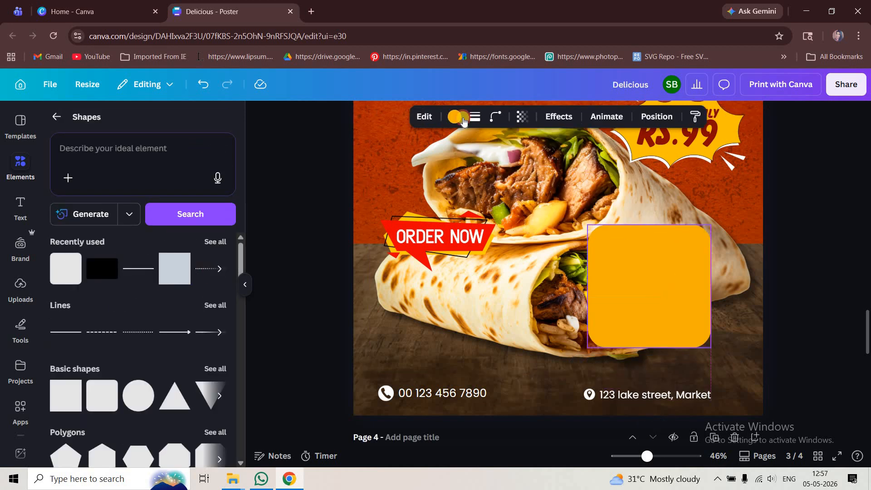
left_click(454, 117)
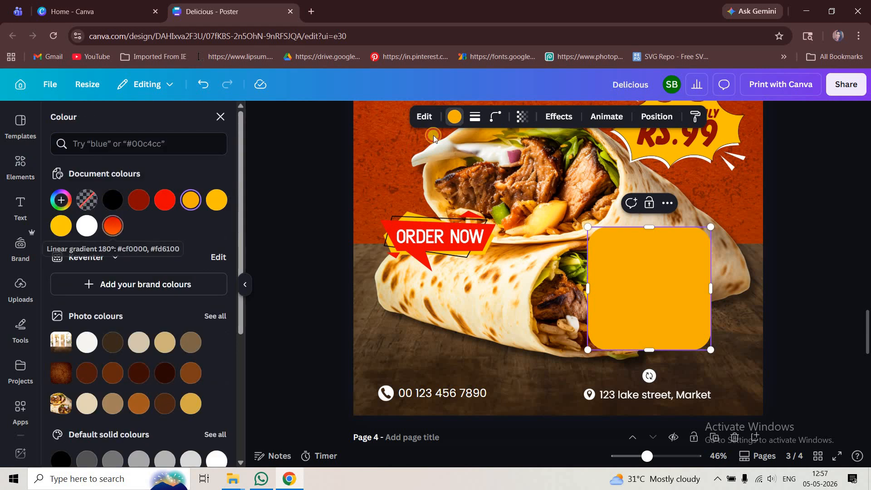
left_click(86, 200)
left_click(475, 117)
left_click_drag(404, 194, 406, 194)
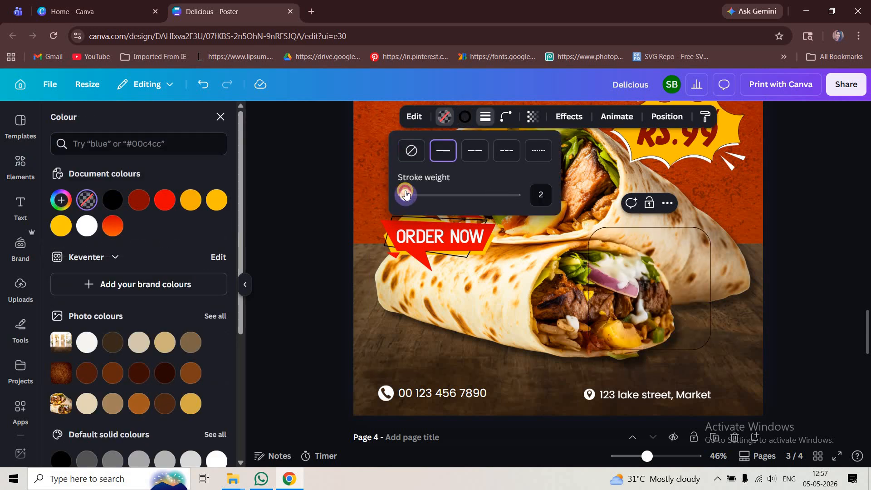
left_click(465, 117)
left_click(61, 226)
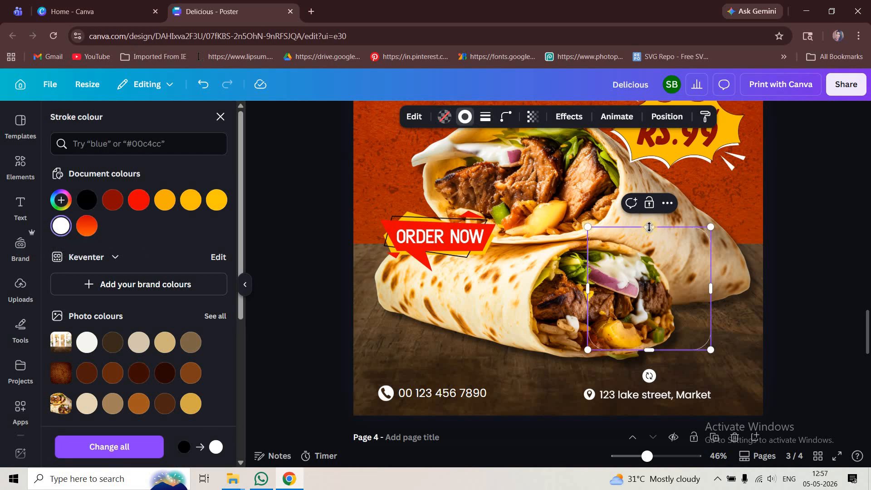
Resize the outlined rounded shape to about 14.3 by 1.9 so that it frames the location icon and street address
left_click_drag(642, 319, 676, 344)
left_click(676, 345)
left_click_drag(662, 374, 655, 431)
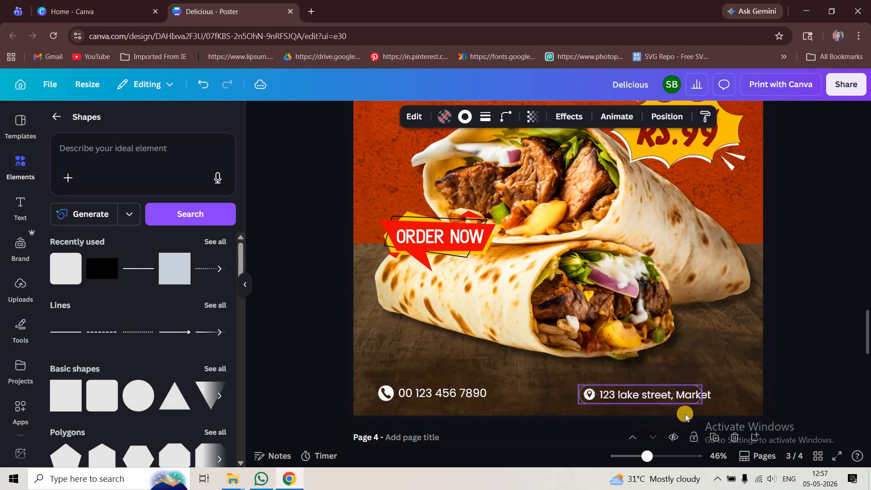
left_click_drag(713, 397, 719, 395)
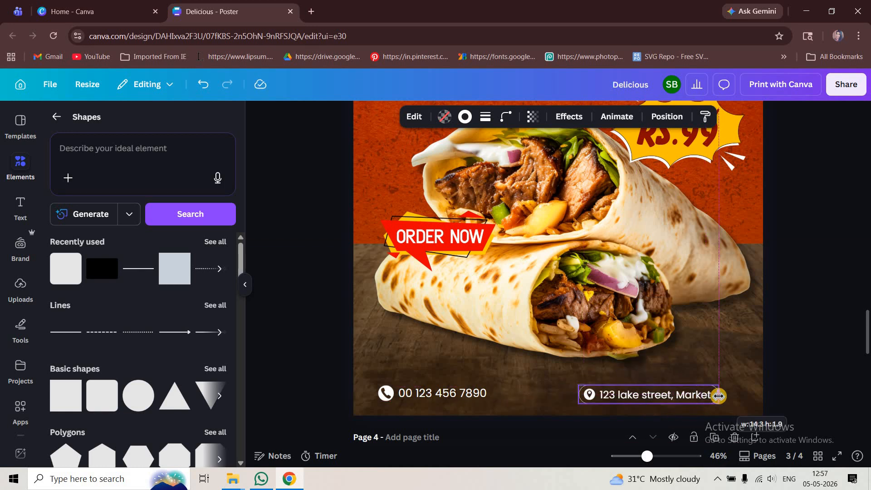
Scale the location icon, street address and outline together to about 13.1 by 1.7 and shift them towards the poster's right edge
left_click_drag(816, 415, 578, 382)
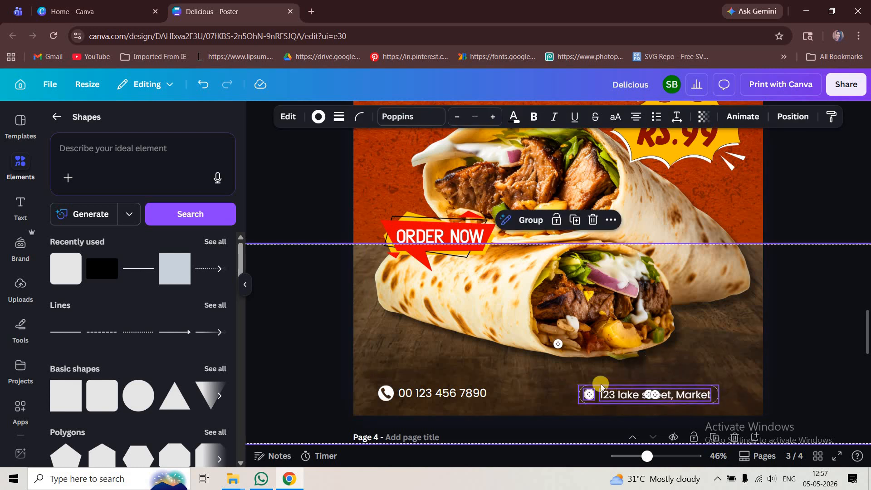
left_click(610, 370)
left_click_drag(579, 385, 591, 388)
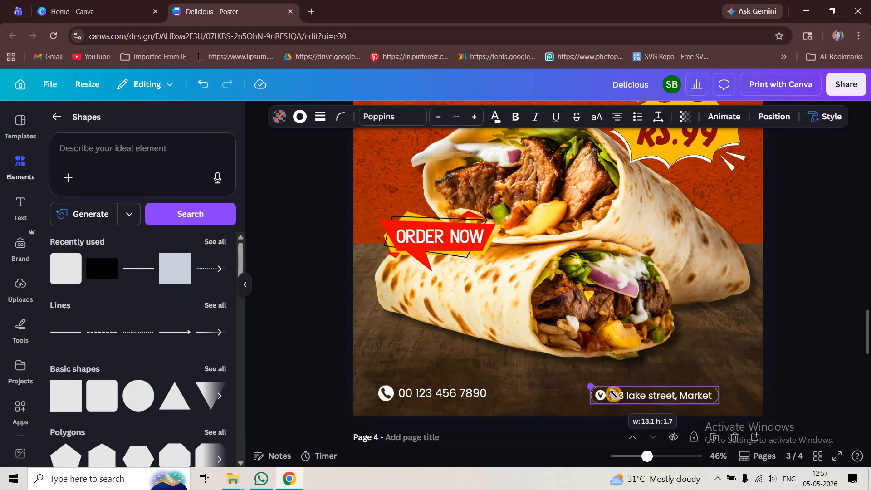
scroll(663, 398, "down", 1)
left_click_drag(666, 396, 681, 396)
left_click(782, 383)
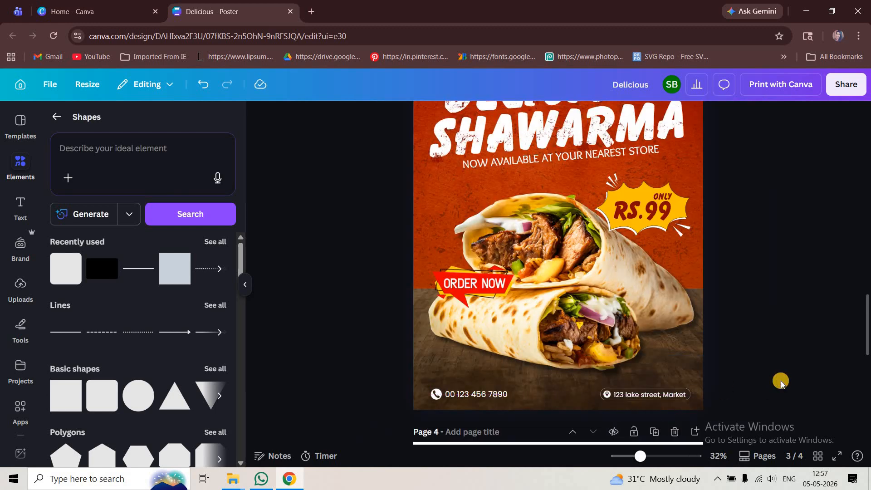
Find the three loose mint leaves photo with the search "blurred mint leave", add it and enlarge it overlapping the poster's left edge
scroll(780, 380, "down", 2)
scroll(681, 373, "up", 3)
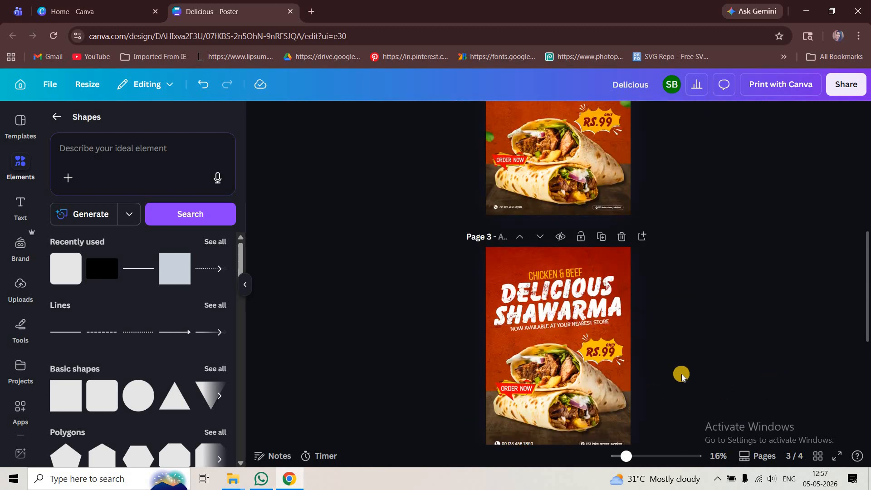
left_click(68, 121)
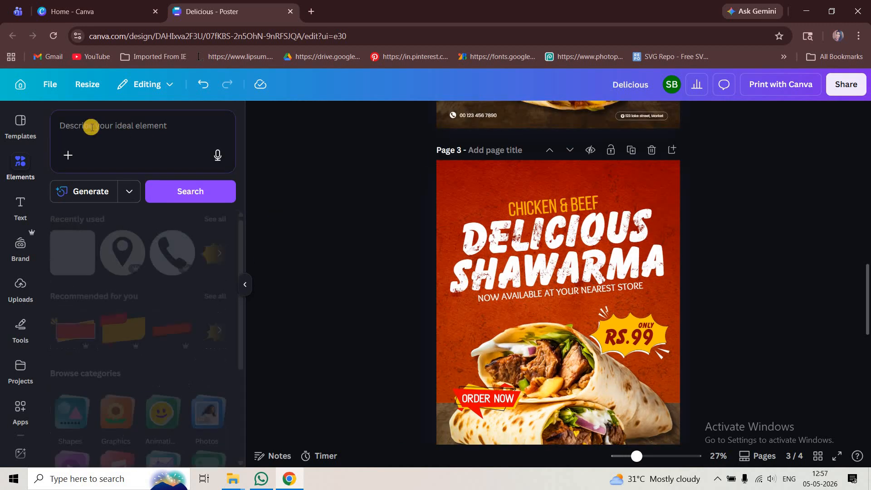
left_click(91, 127)
type("mi")
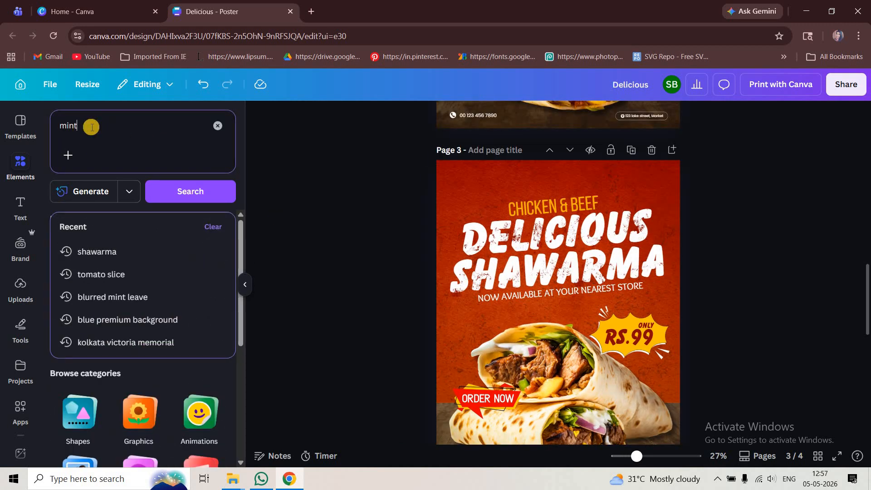
type("nt")
left_click(143, 252)
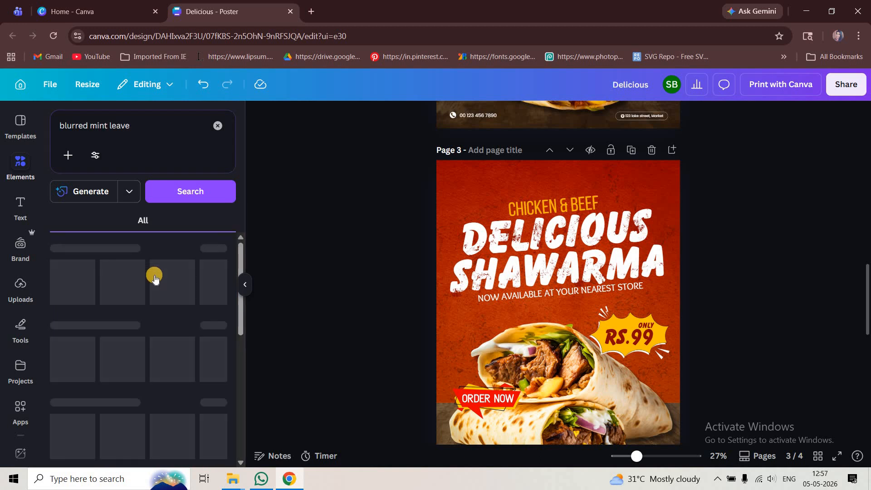
left_click(215, 250)
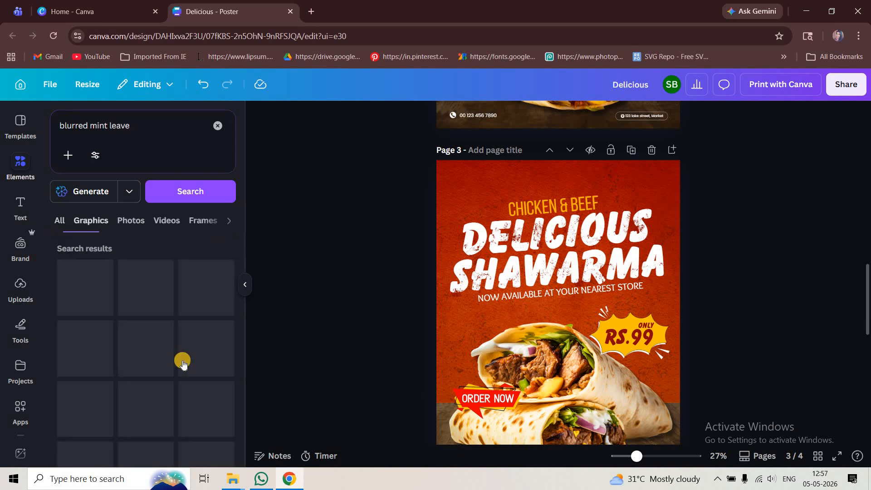
scroll(182, 361, "down", 1)
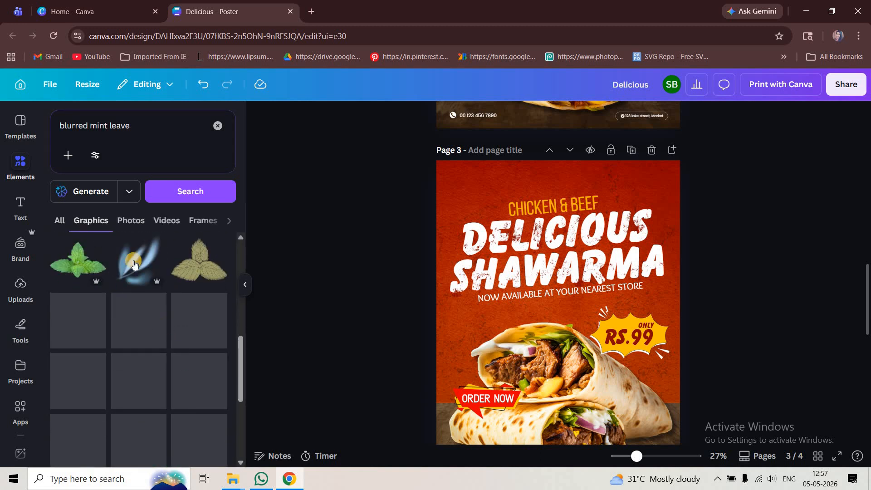
left_click(130, 220)
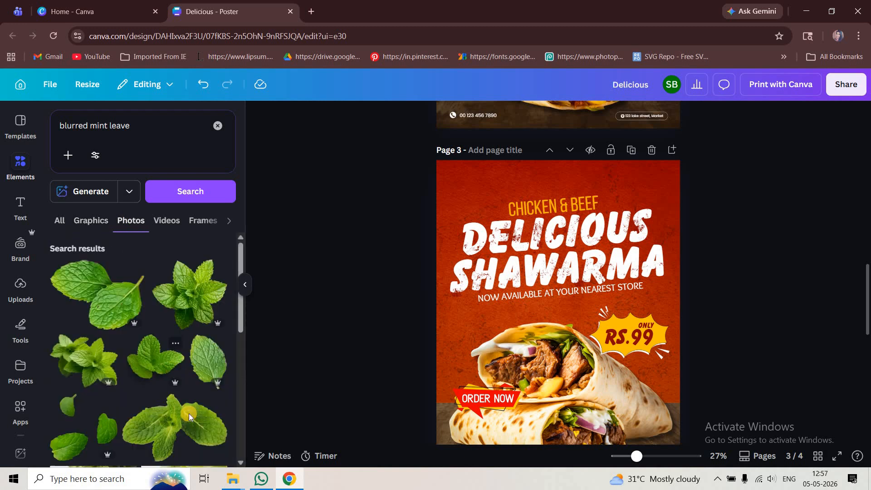
scroll(188, 411, "down", 3)
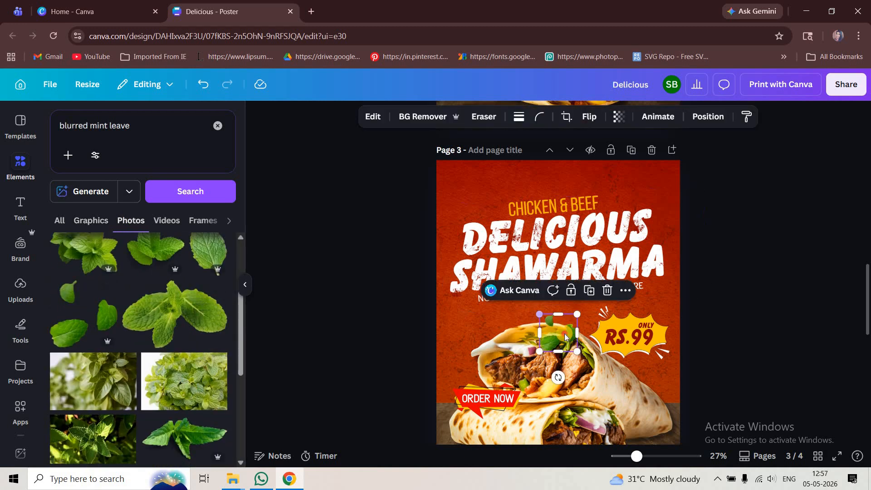
left_click_drag(541, 315, 401, 344)
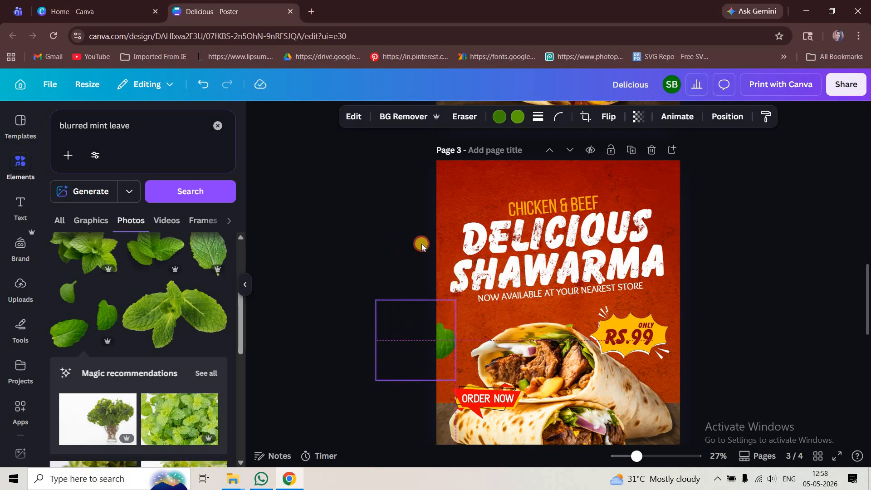
Blur the whole mint leaves image at intensity 79
left_click(353, 116)
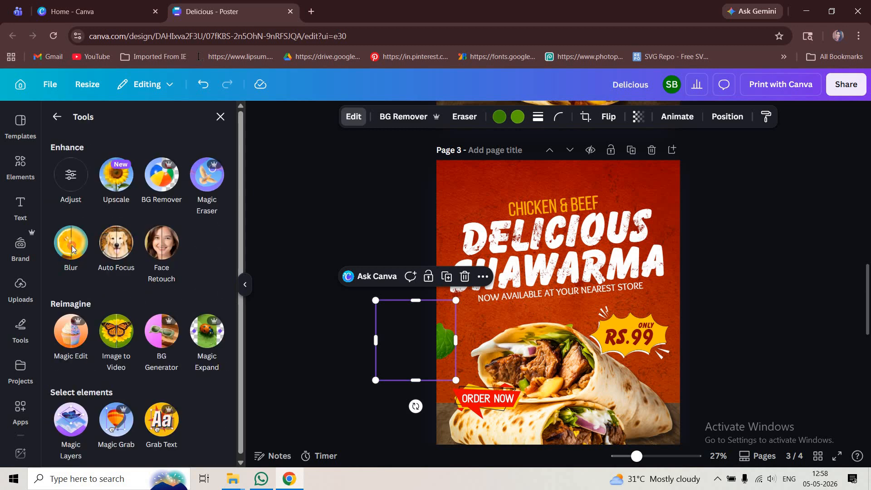
left_click(71, 243)
left_click(163, 160)
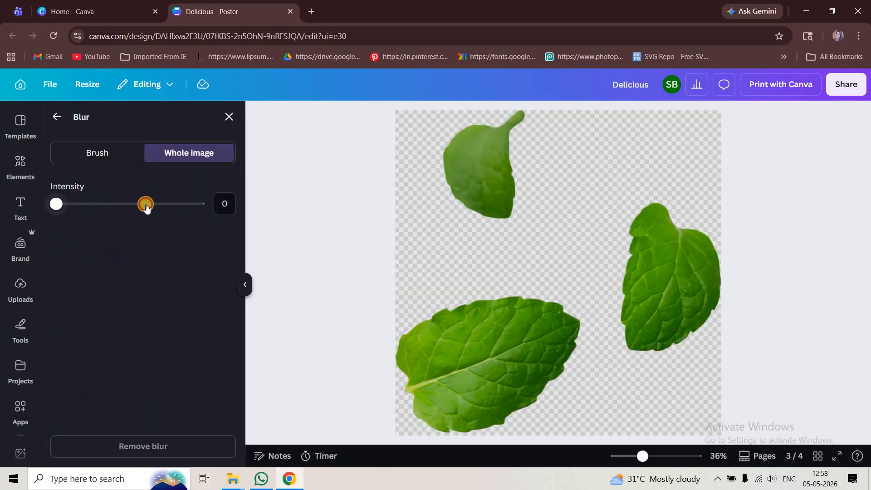
left_click_drag(146, 206, 168, 205)
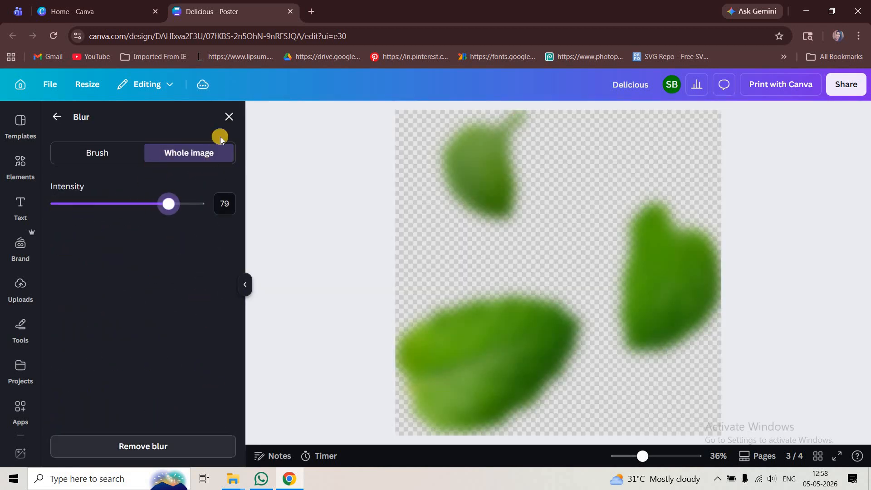
left_click(467, 252)
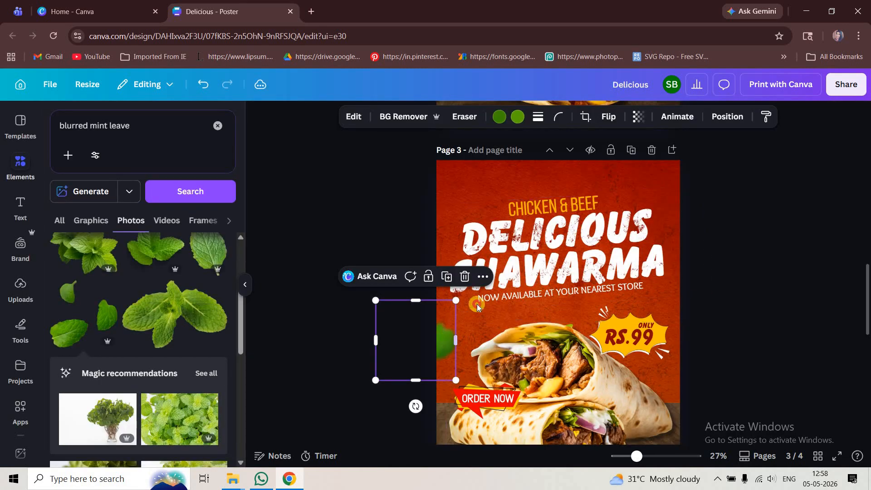
Place two smaller, rotated copies of the blurred mint leaves, overlapping the poster's upper left edge and the right edge beside the tagline
left_click_drag(389, 310, 497, 212)
left_click_drag(522, 277, 485, 271)
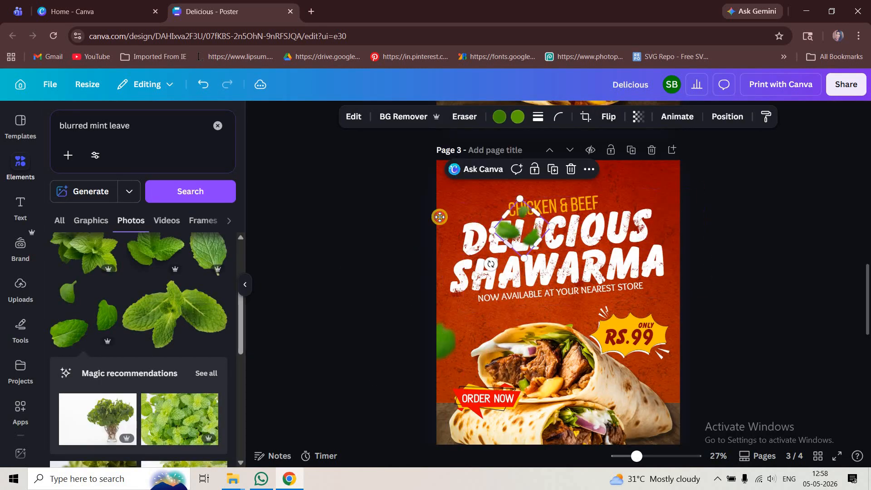
left_click_drag(510, 240, 425, 203)
left_click_drag(560, 264, 686, 295)
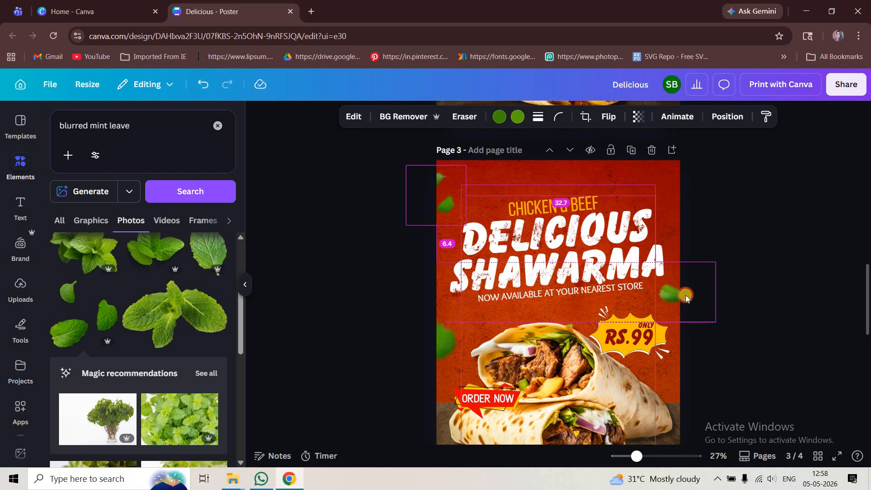
left_click(782, 297)
Search the photos for "tomato slice" and add a round cut-out tomato slice to the poster
left_click_drag(149, 127, 6, 131)
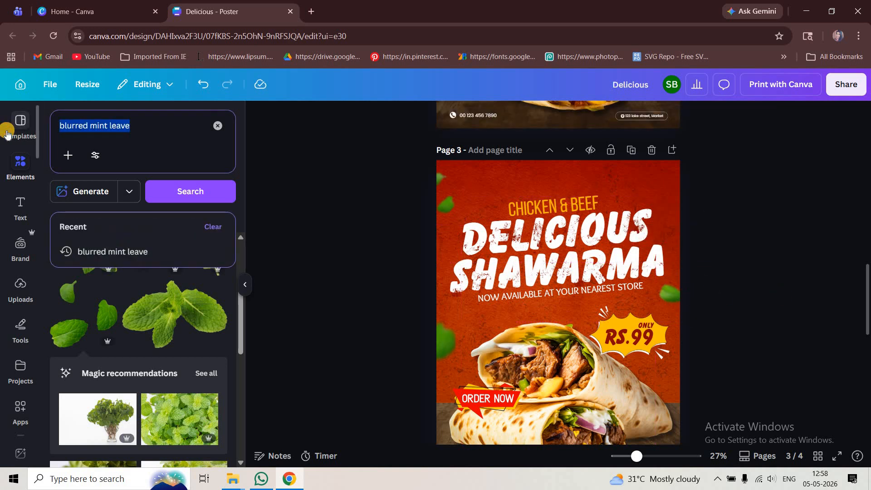
type("toma")
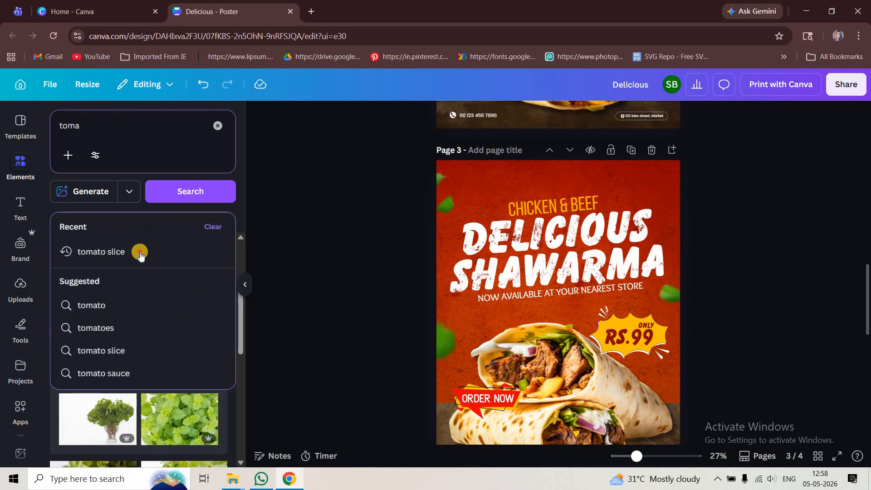
left_click(140, 254)
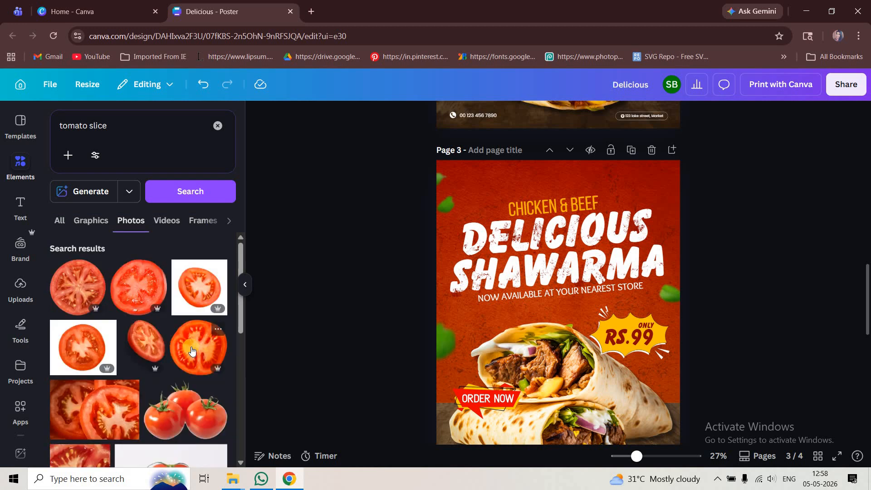
scroll(191, 350, "down", 4)
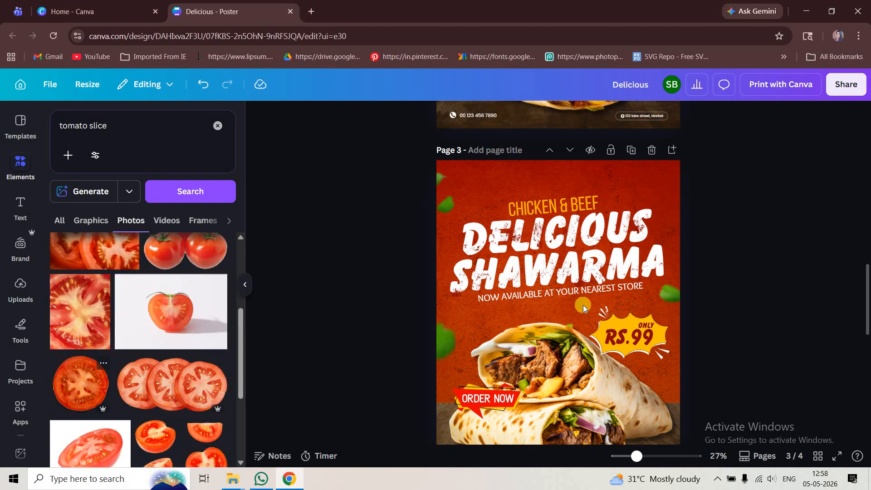
Copy the blur style from the right-edge mint leaves onto the tomato slice and move the slice over the poster's upper right corner
left_click(672, 293)
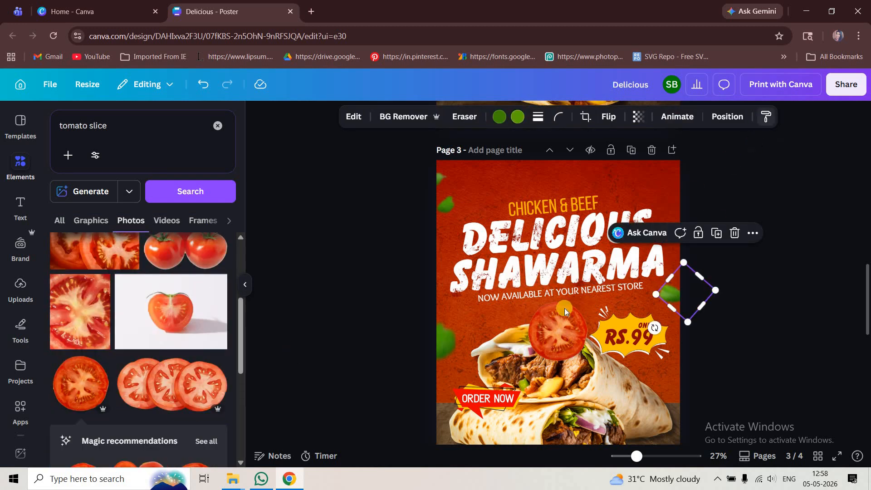
left_click(550, 338)
left_click_drag(552, 341, 674, 183)
left_click(764, 245)
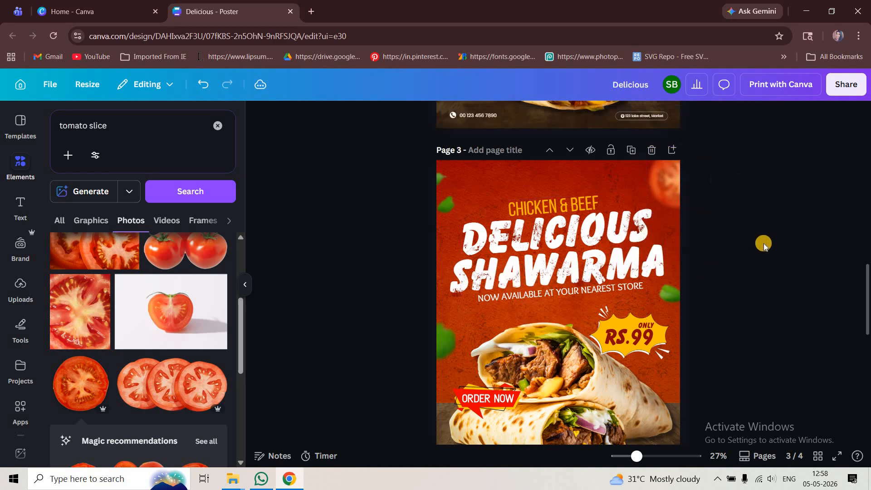
scroll(726, 359, "down", 2)
scroll(728, 392, "up", 2)
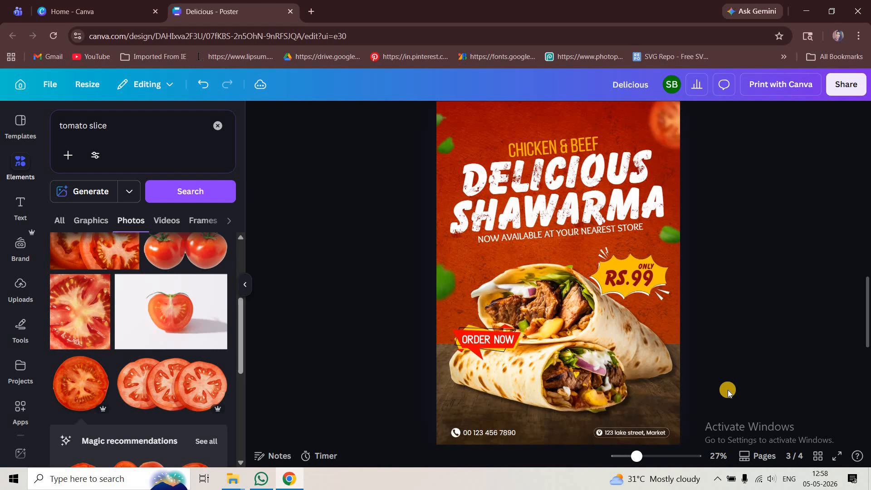
scroll(727, 391, "down", 1)
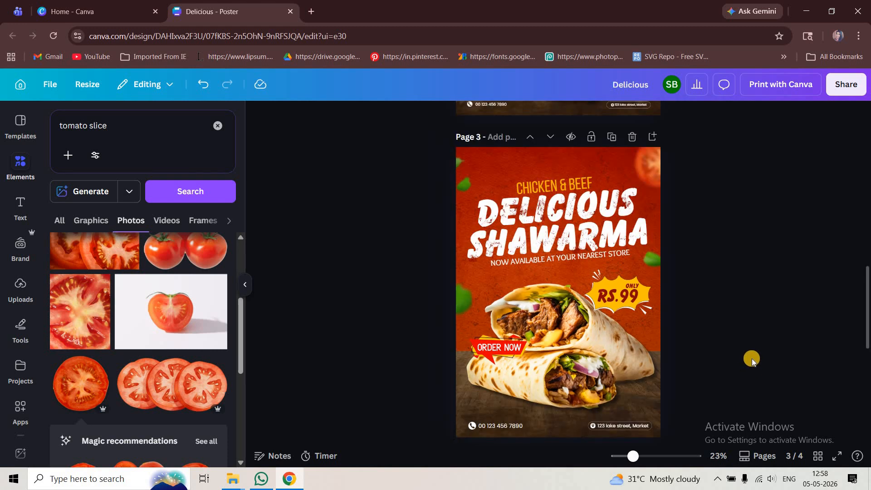